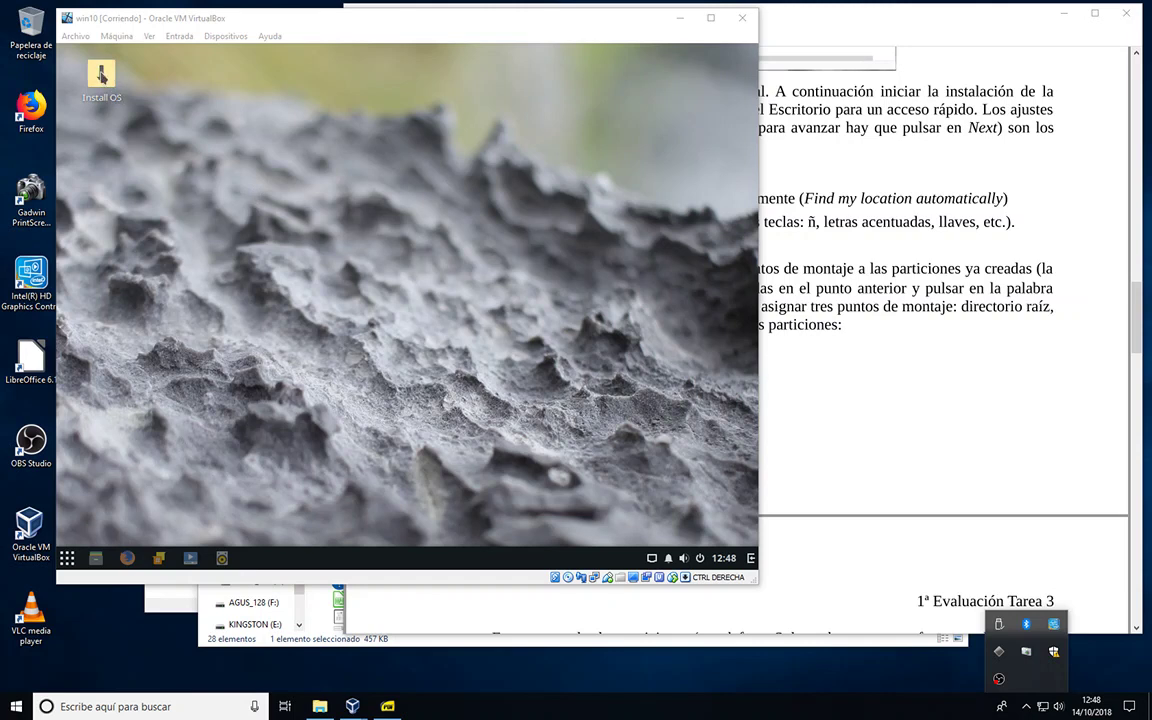
Step: Launch the Install OS icon on the VM desktop to open the Install Solus wizard
{"action": "left_click", "coordinate": [102, 76]}
{"action": "left_click", "coordinate": [104, 82]}
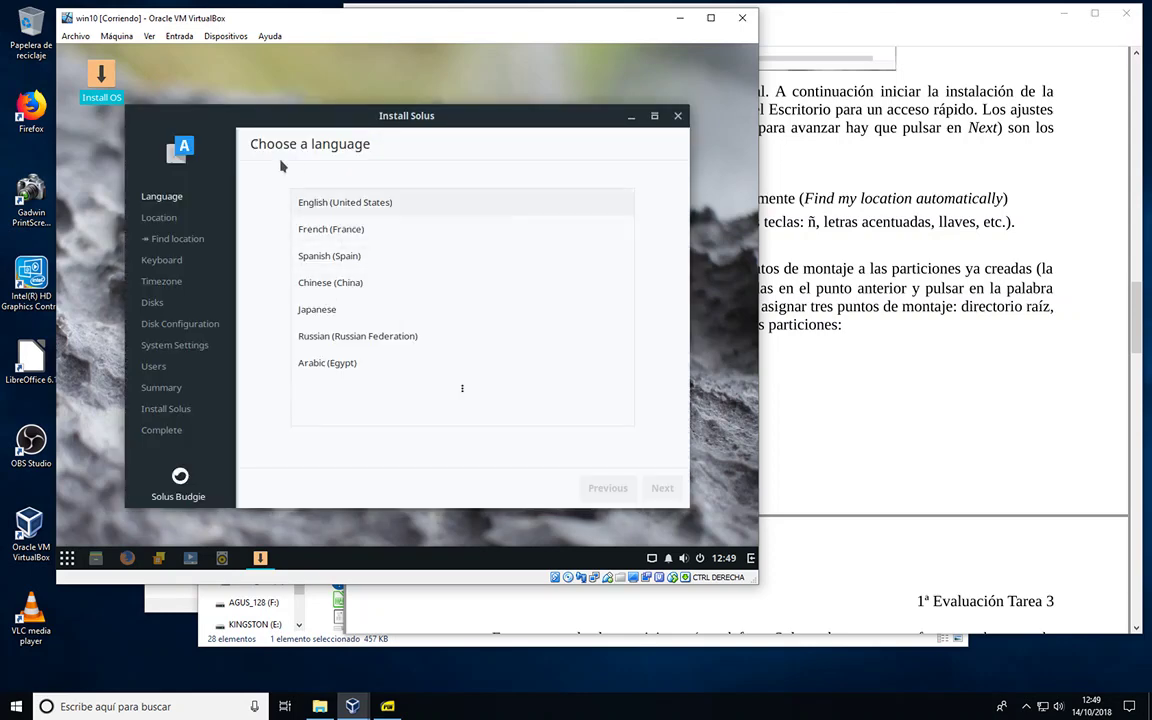
Step: Choose Spanish (Spain) as the installer language and continue to the location step
{"action": "left_click_drag", "start_coordinate": [273, 100], "coordinate": [283, 133]}
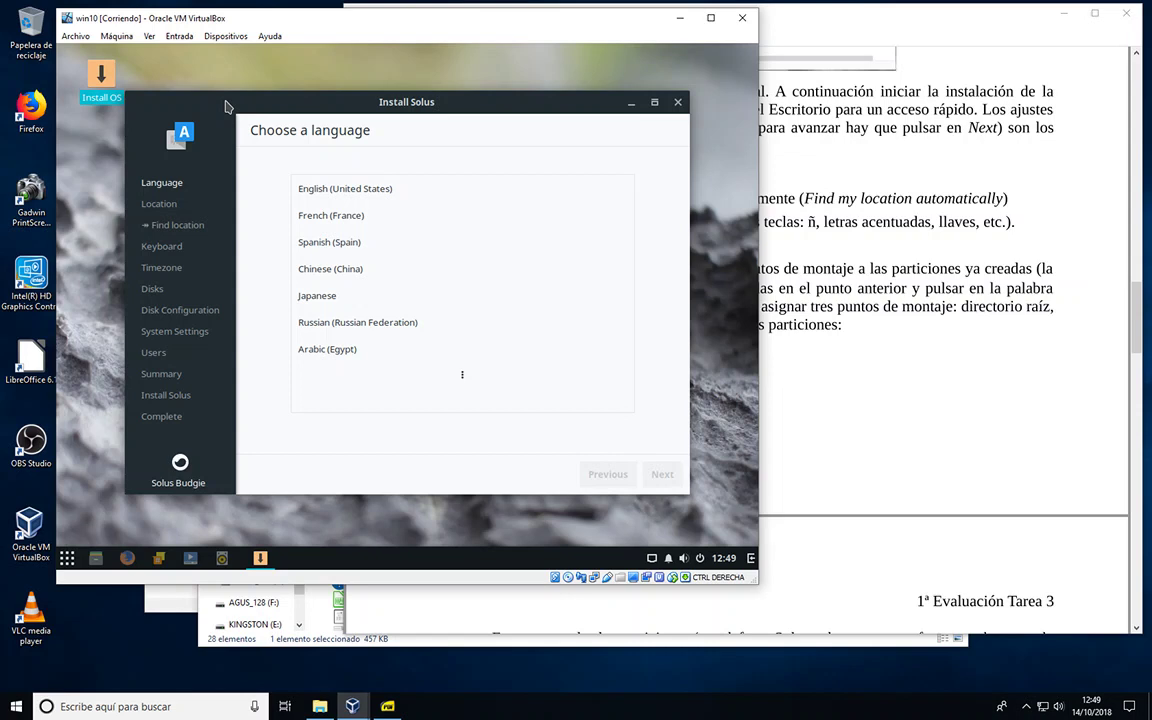
{"action": "left_click", "coordinate": [324, 248]}
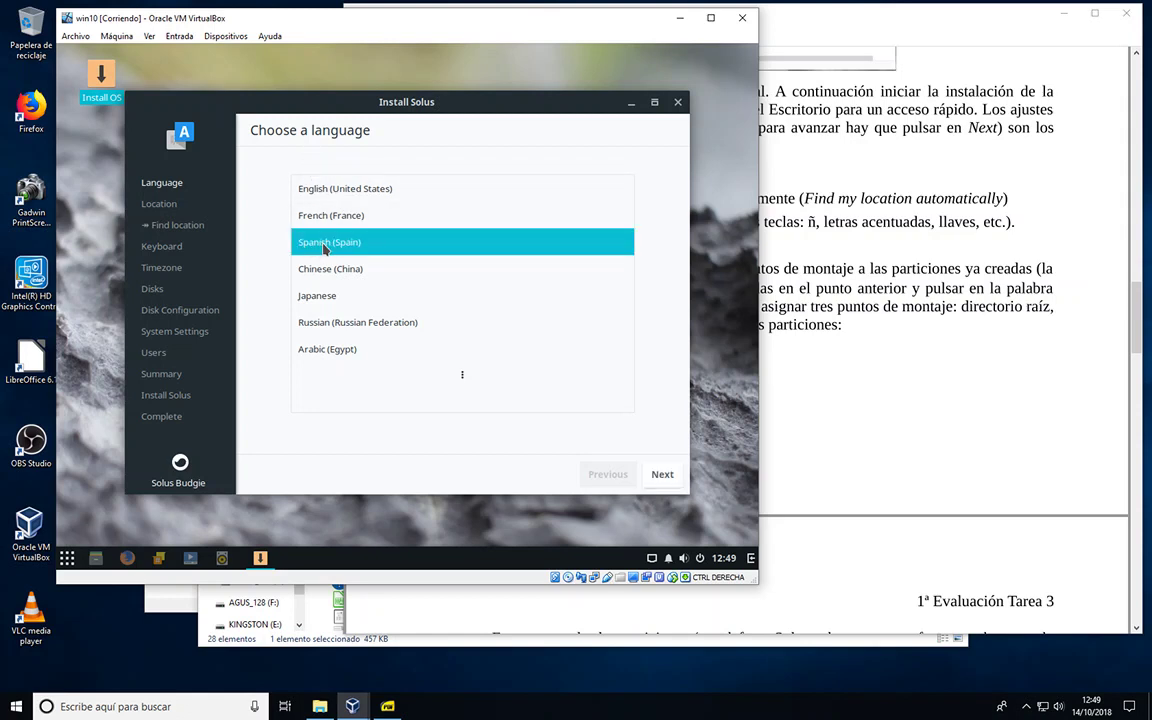
{"action": "left_click", "coordinate": [662, 475]}
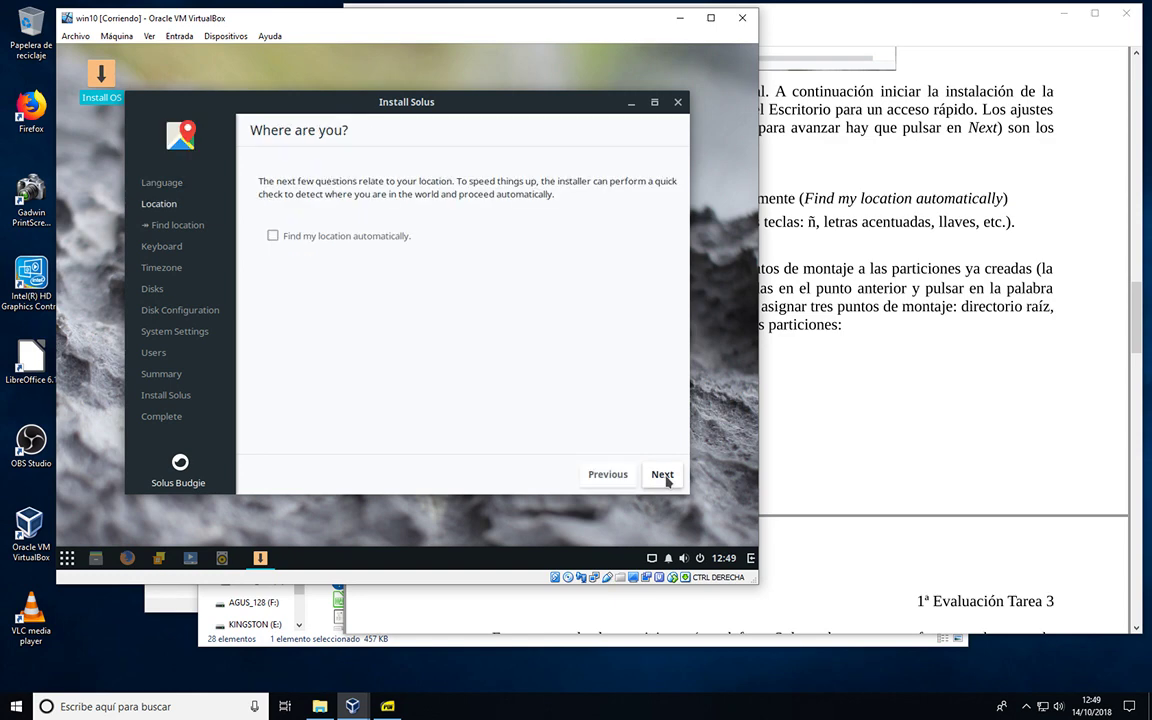
{"action": "left_click", "coordinate": [787, 417]}
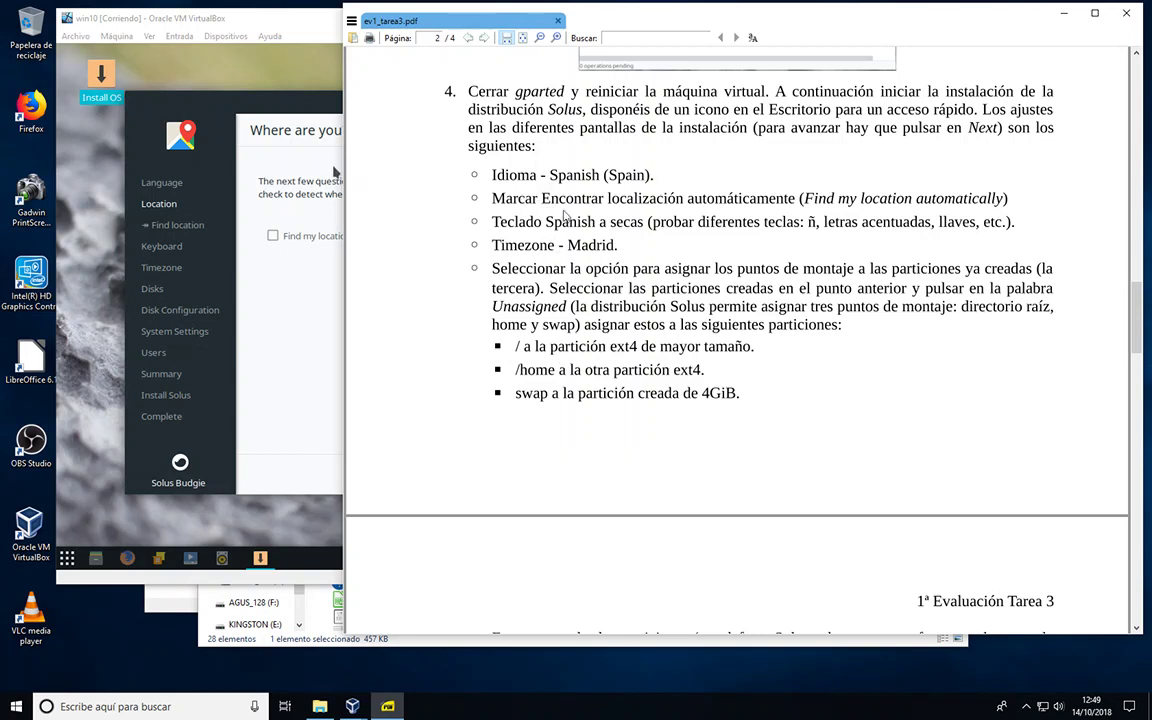
Step: Enable 'Find my location automatically' and continue to the keyboard layout page
{"action": "left_click", "coordinate": [278, 150]}
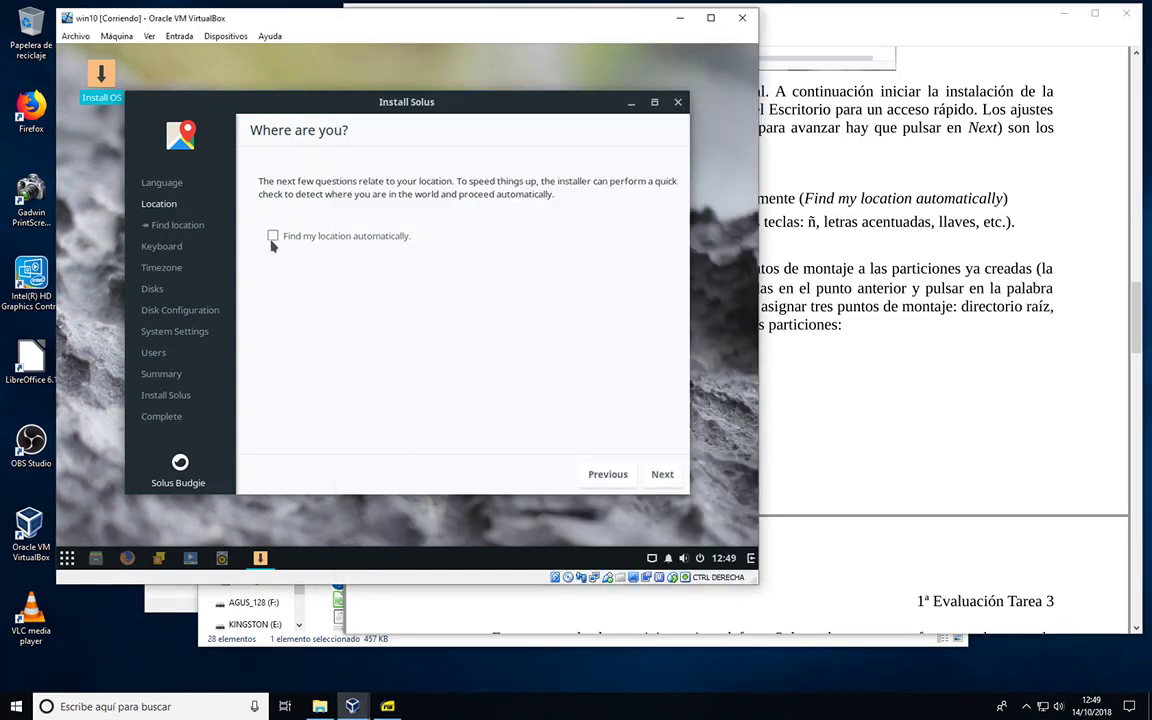
{"action": "left_click", "coordinate": [272, 236]}
{"action": "left_click", "coordinate": [664, 477]}
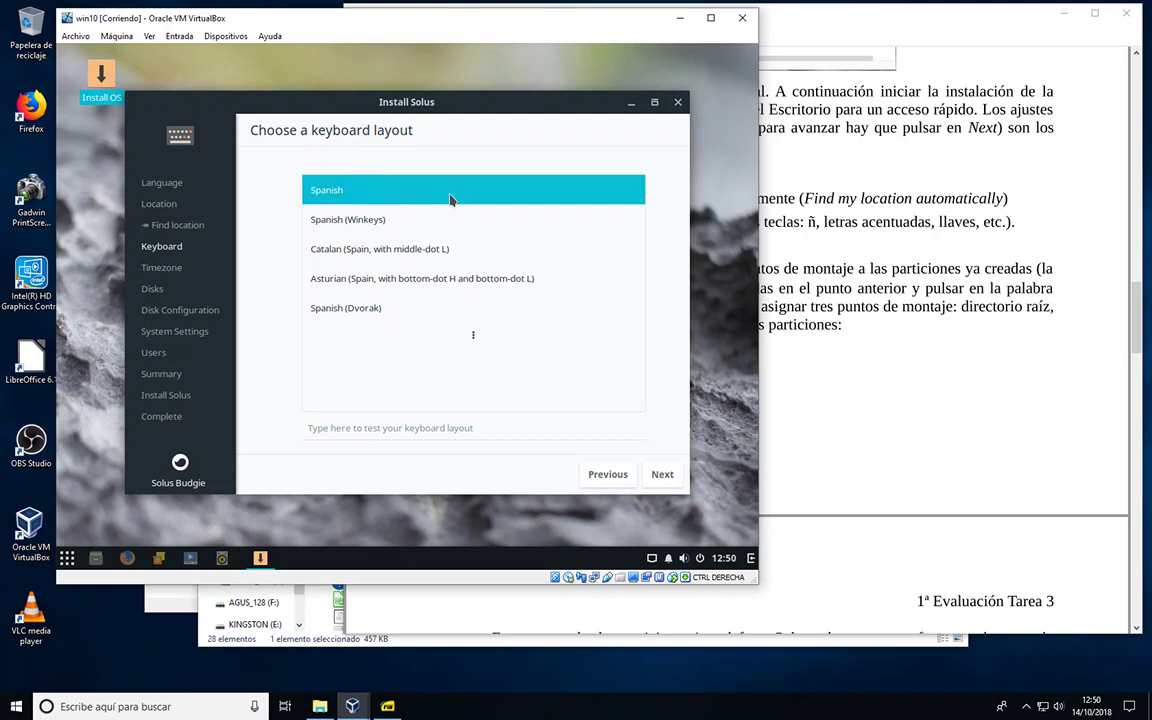
Step: Keep the Spanish keyboard layout after testing ñ and accented letters, then continue
{"action": "left_click", "coordinate": [761, 31]}
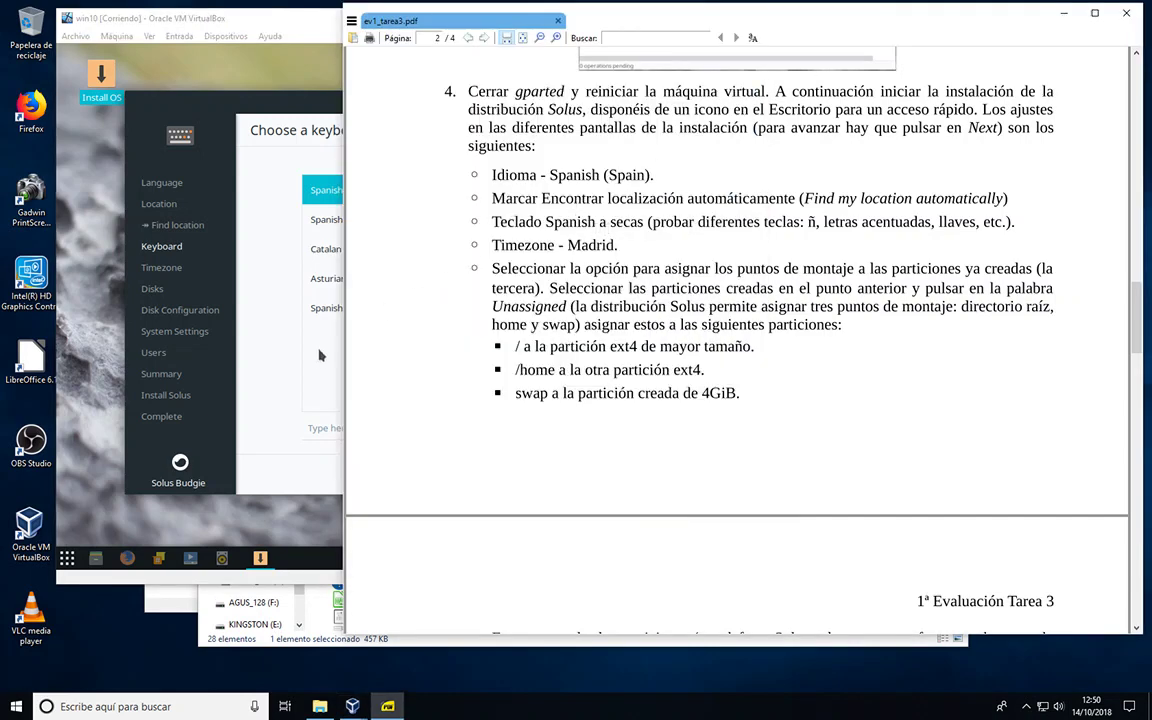
{"action": "left_click", "coordinate": [288, 320]}
{"action": "left_click", "coordinate": [333, 430]}
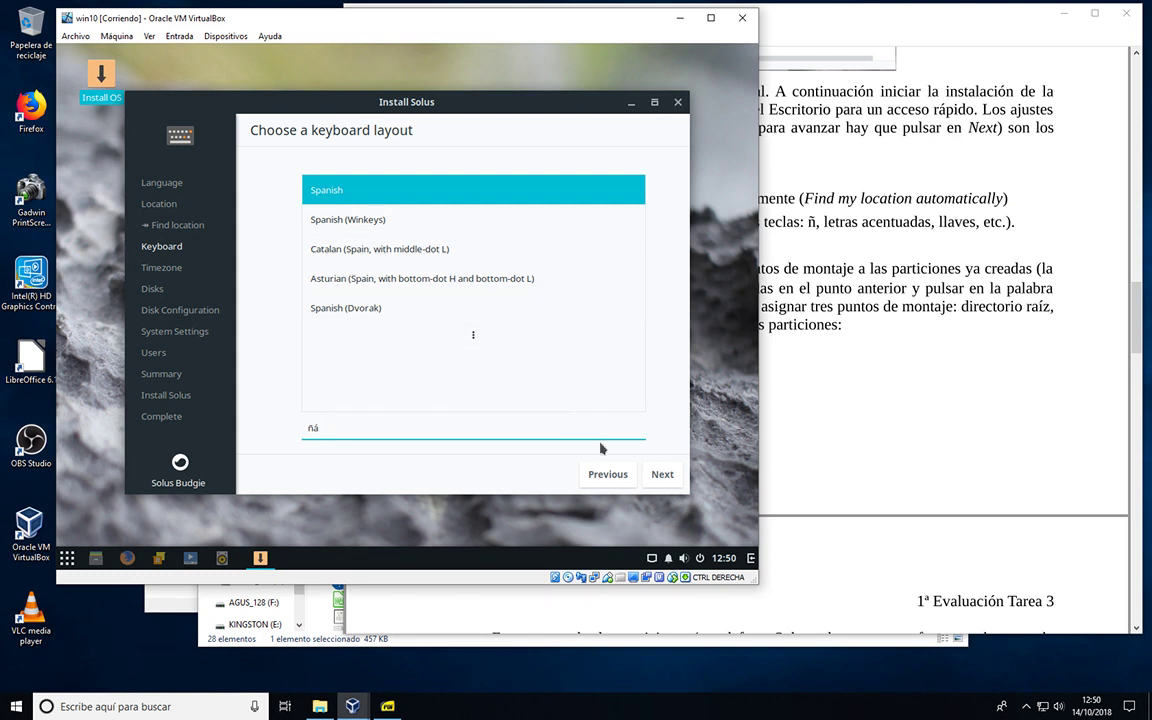
{"action": "left_click", "coordinate": [662, 475]}
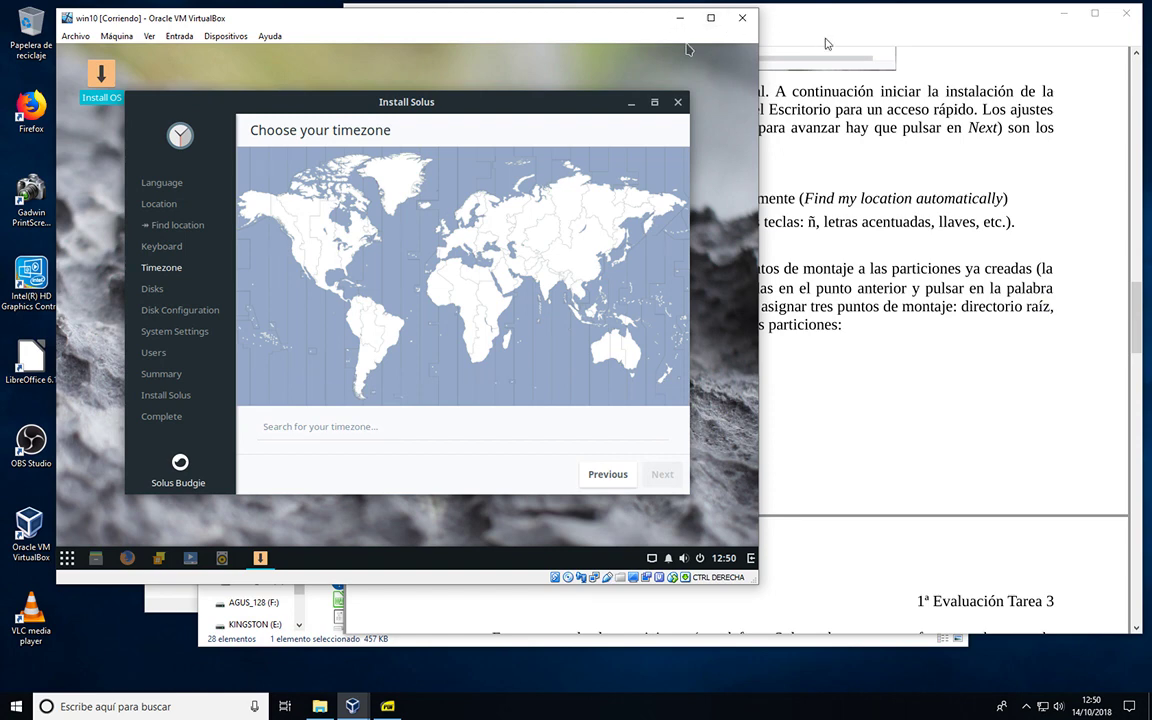
Step: Pick the Madrid timezone on the map and continue to disk selection
{"action": "left_click", "coordinate": [836, 159]}
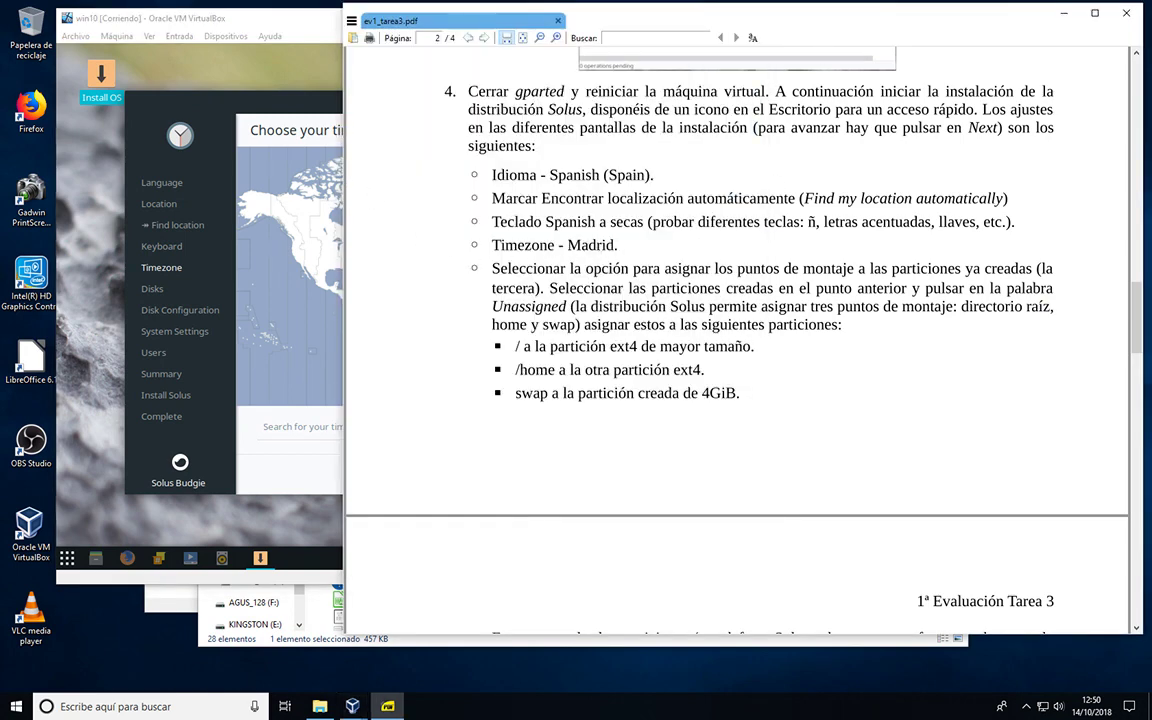
{"action": "left_click", "coordinate": [277, 95]}
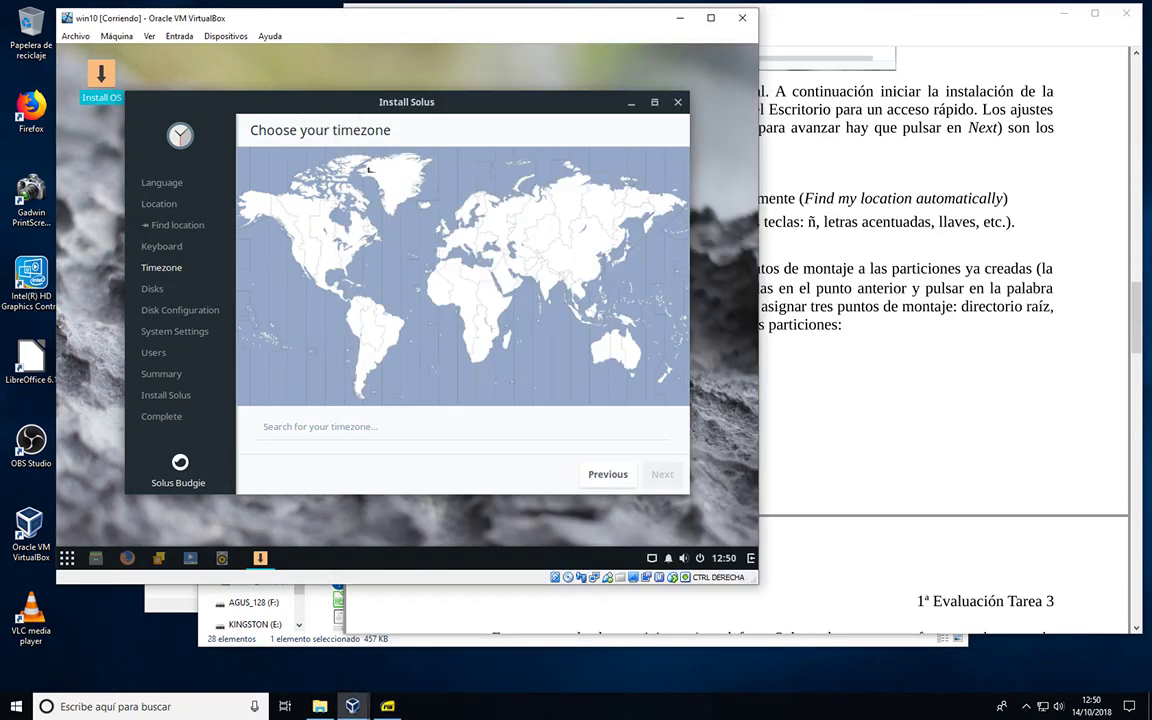
{"action": "left_click", "coordinate": [446, 260]}
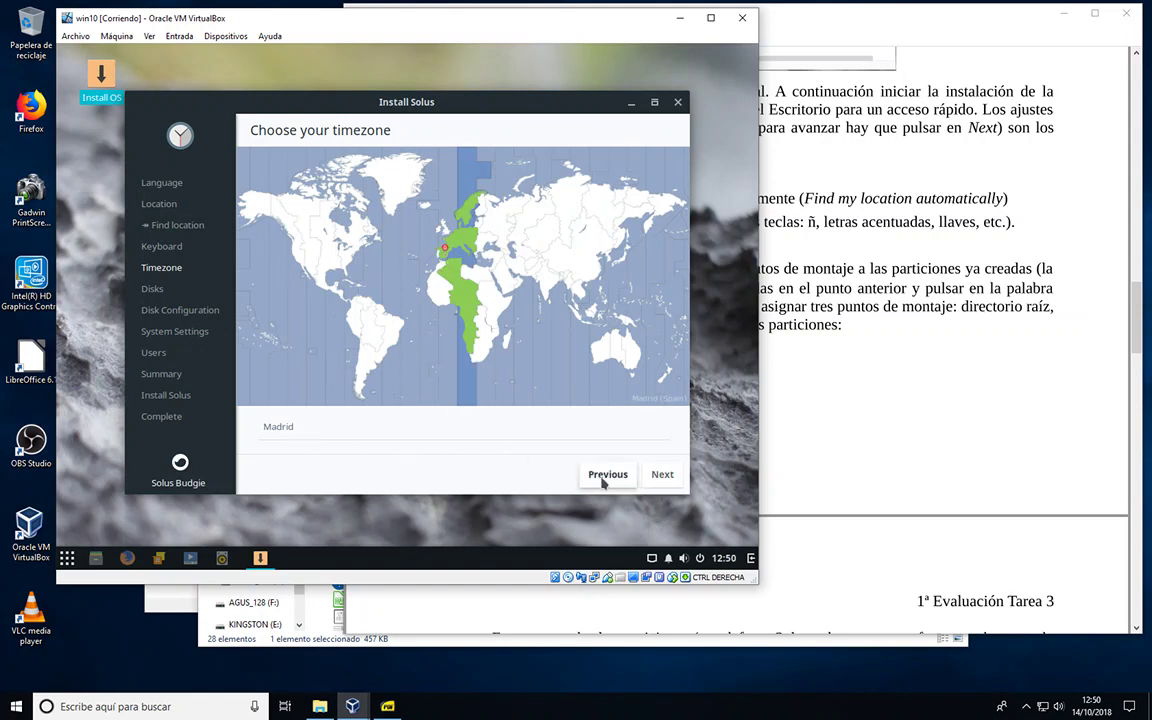
{"action": "left_click", "coordinate": [665, 476]}
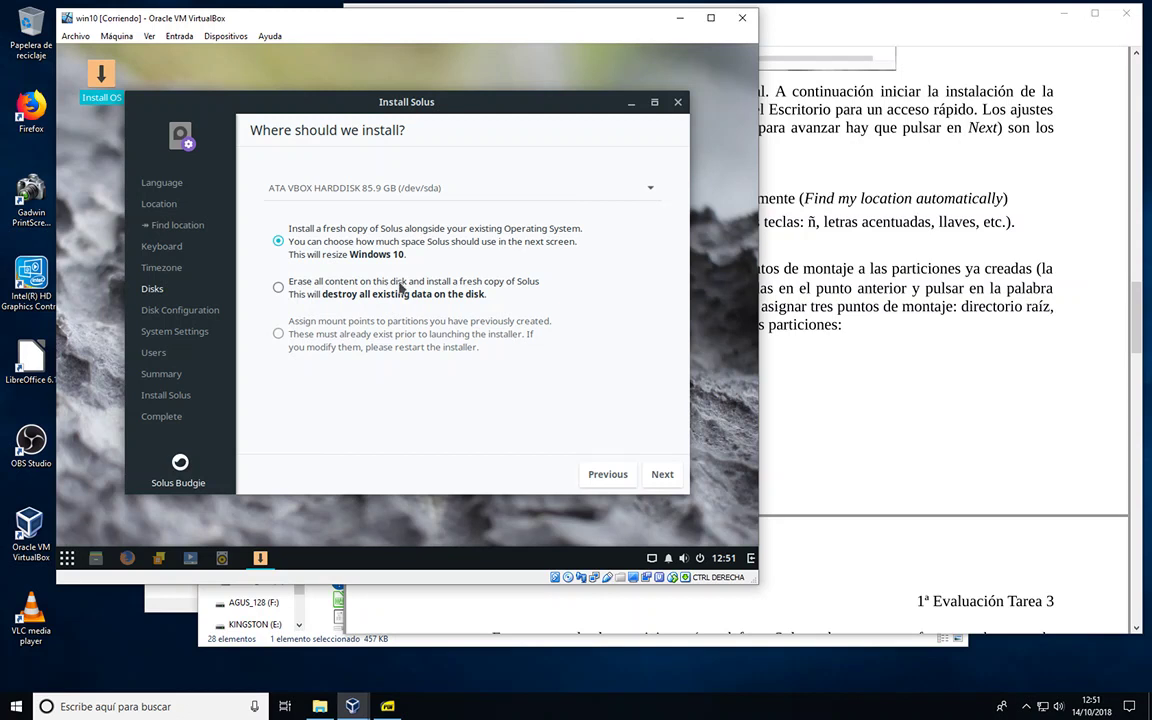
Step: Choose 'Assign mount points to partitions you have previously created' and continue to advanced disk setup
{"action": "left_click", "coordinate": [278, 335]}
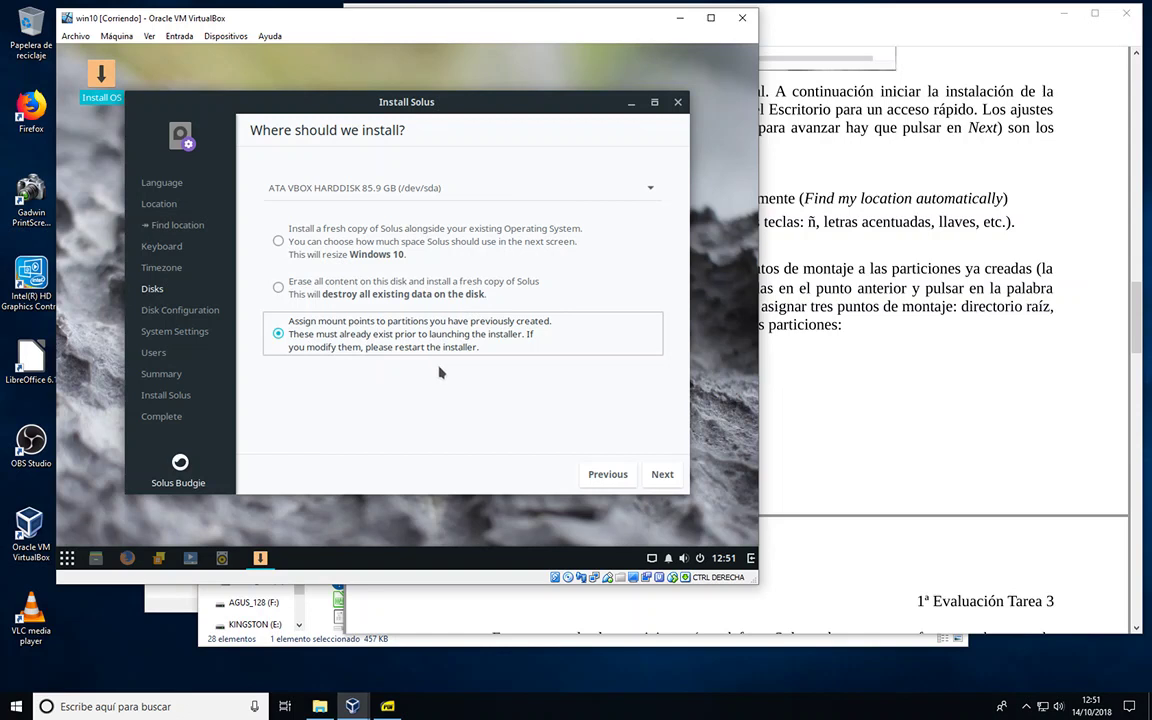
{"action": "left_click", "coordinate": [662, 476]}
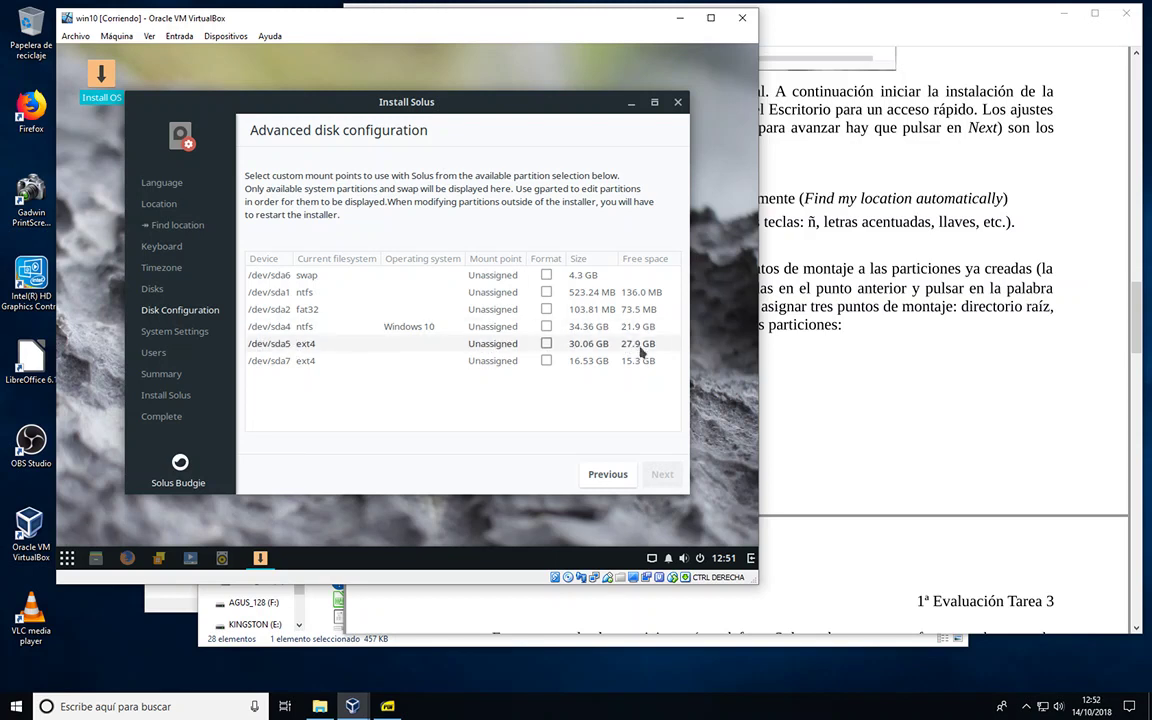
Step: Mount /dev/sda5 as root and /dev/sda7 as /home, marking /dev/sda7 for formatting
{"action": "left_click", "coordinate": [500, 347]}
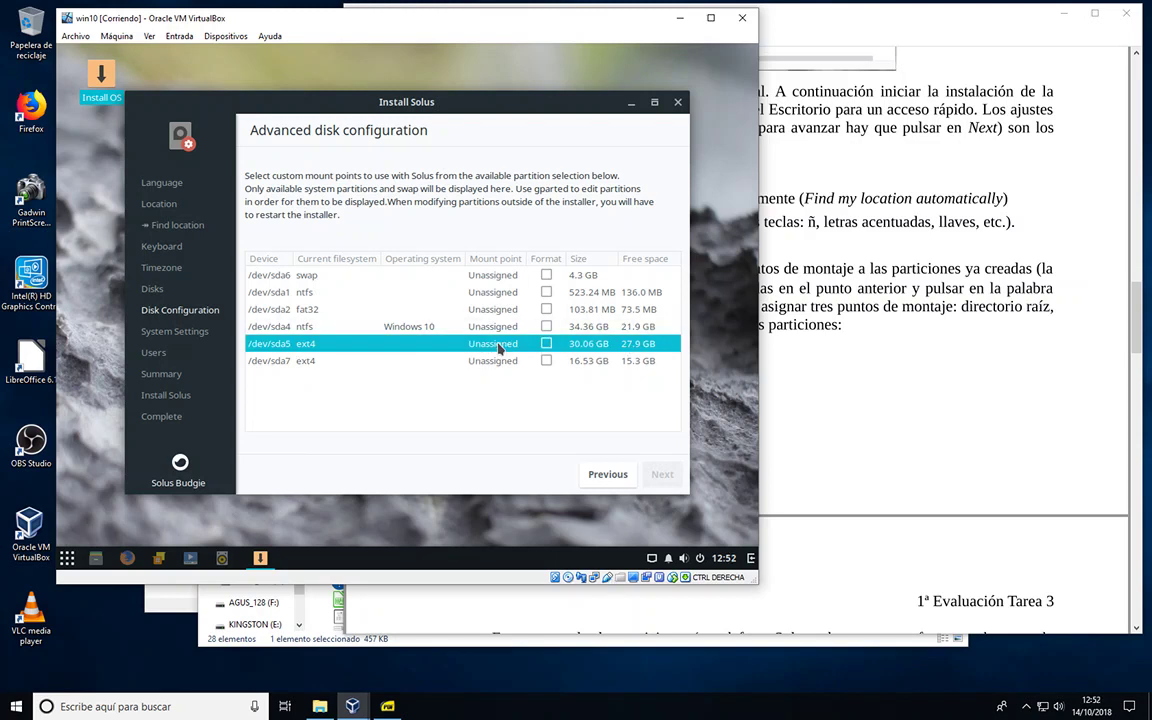
{"action": "left_click", "coordinate": [498, 345]}
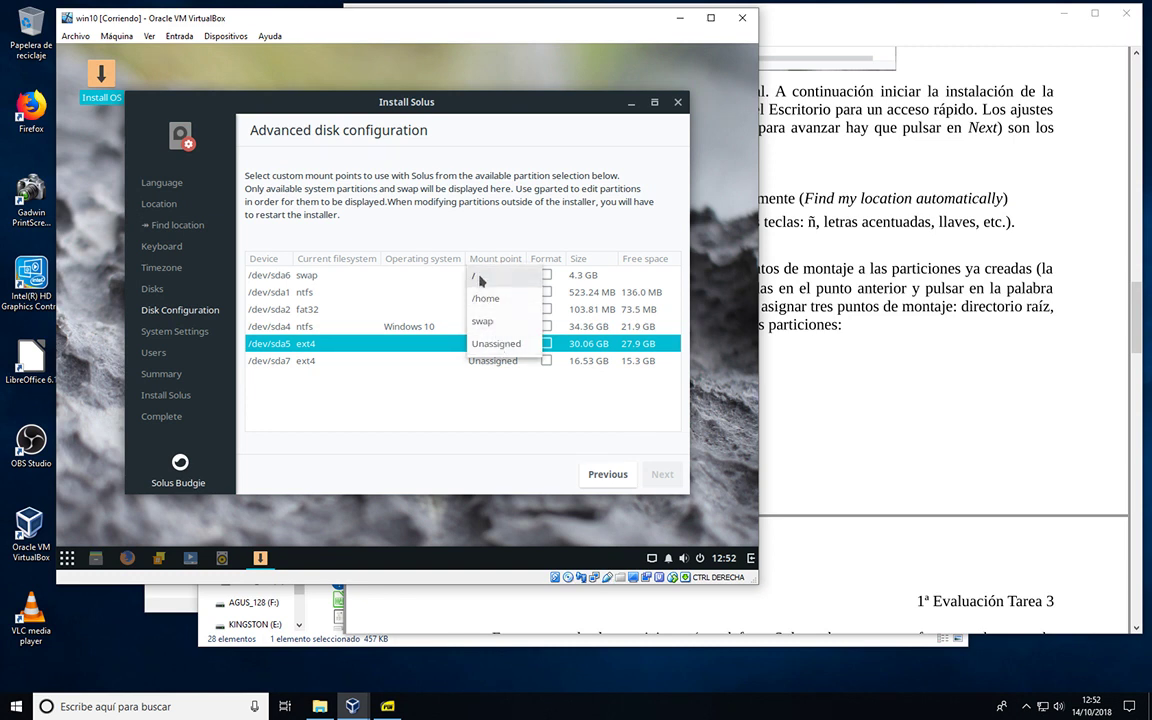
{"action": "left_click", "coordinate": [480, 278]}
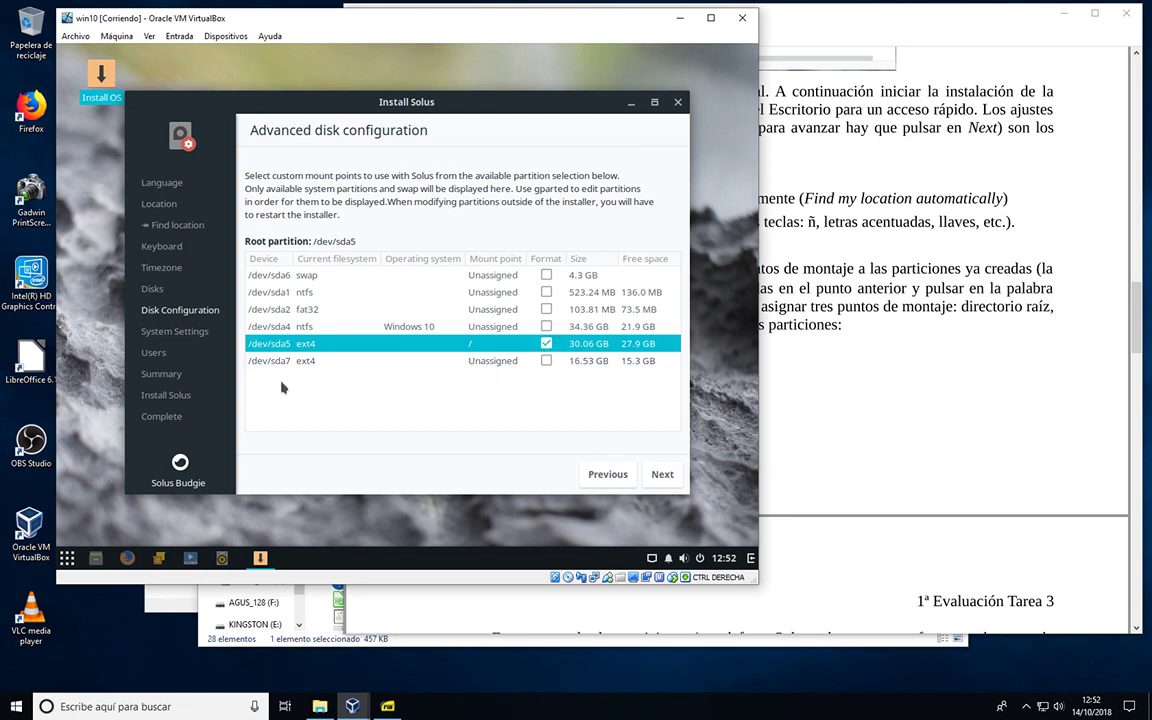
{"action": "left_click", "coordinate": [482, 362]}
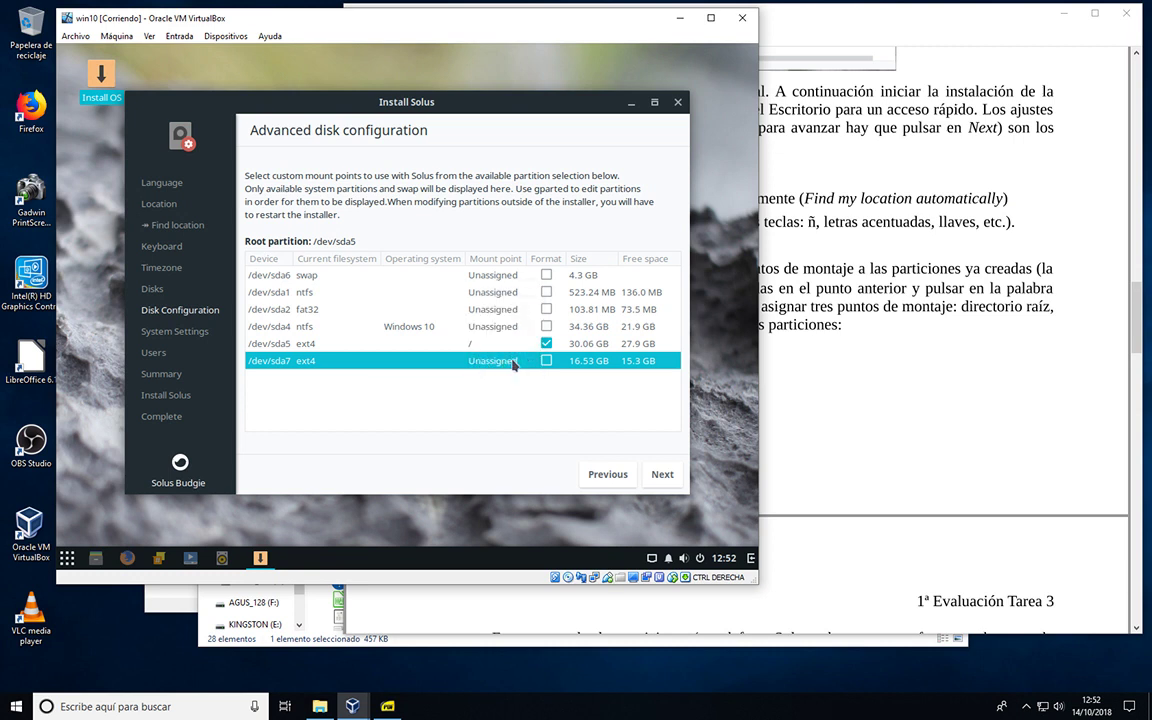
{"action": "left_click", "coordinate": [514, 362]}
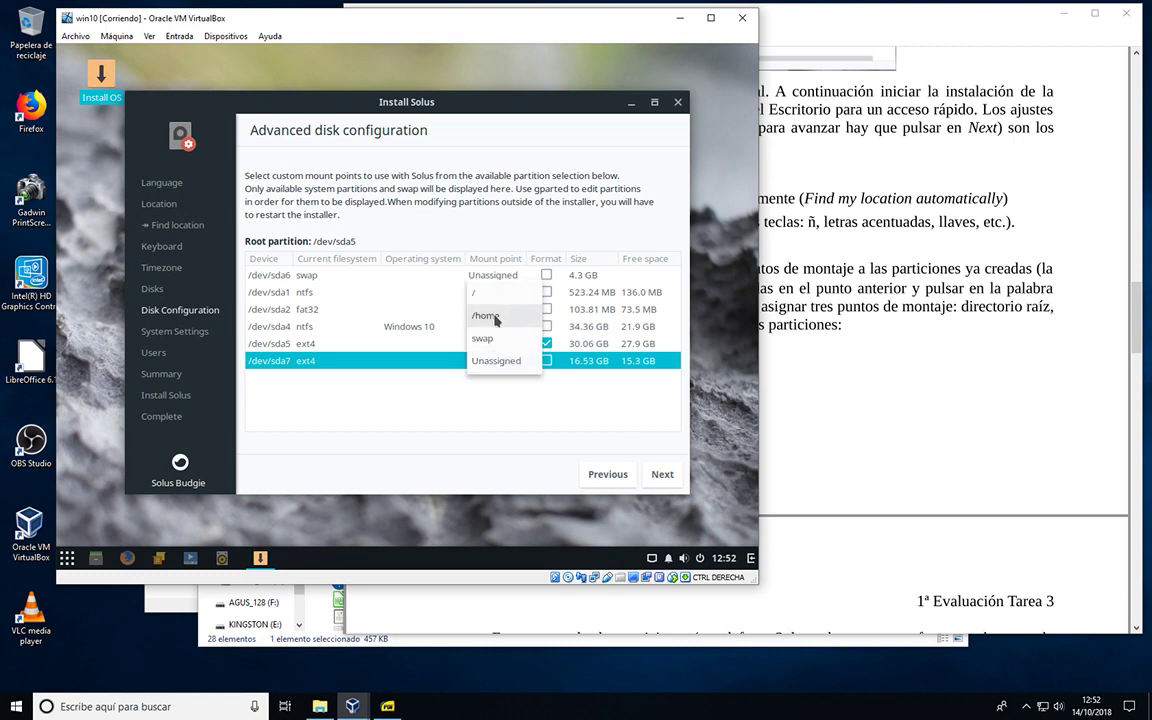
{"action": "left_click", "coordinate": [494, 318]}
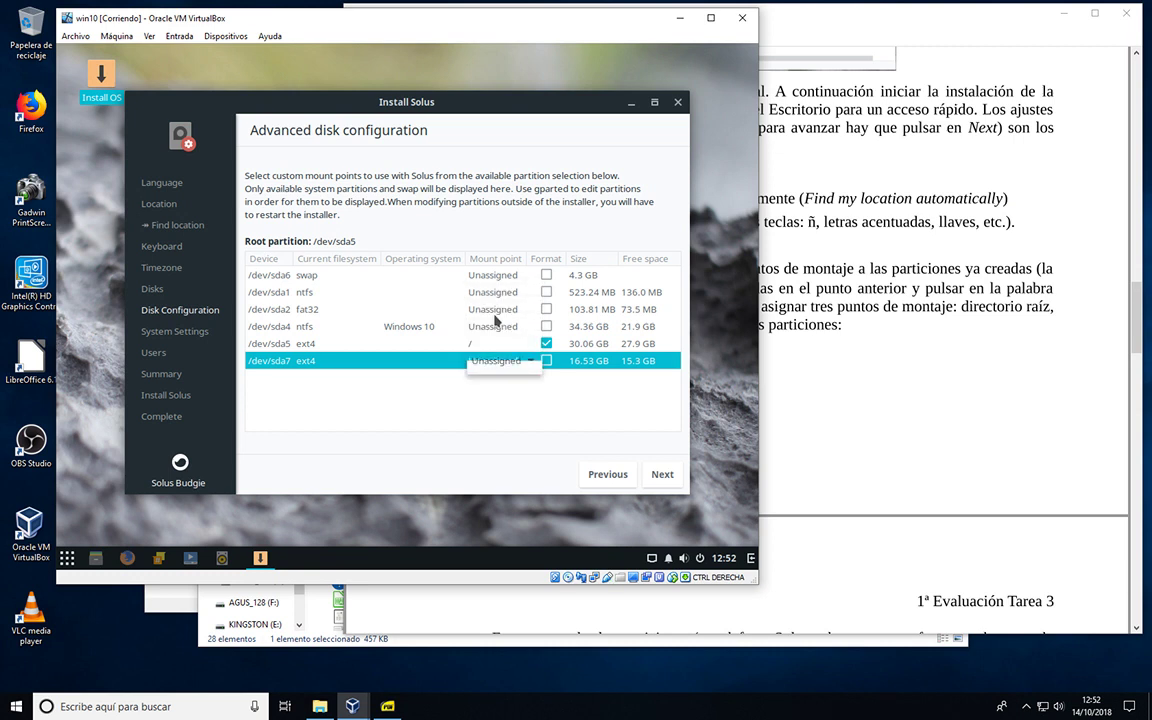
{"action": "left_click", "coordinate": [547, 361]}
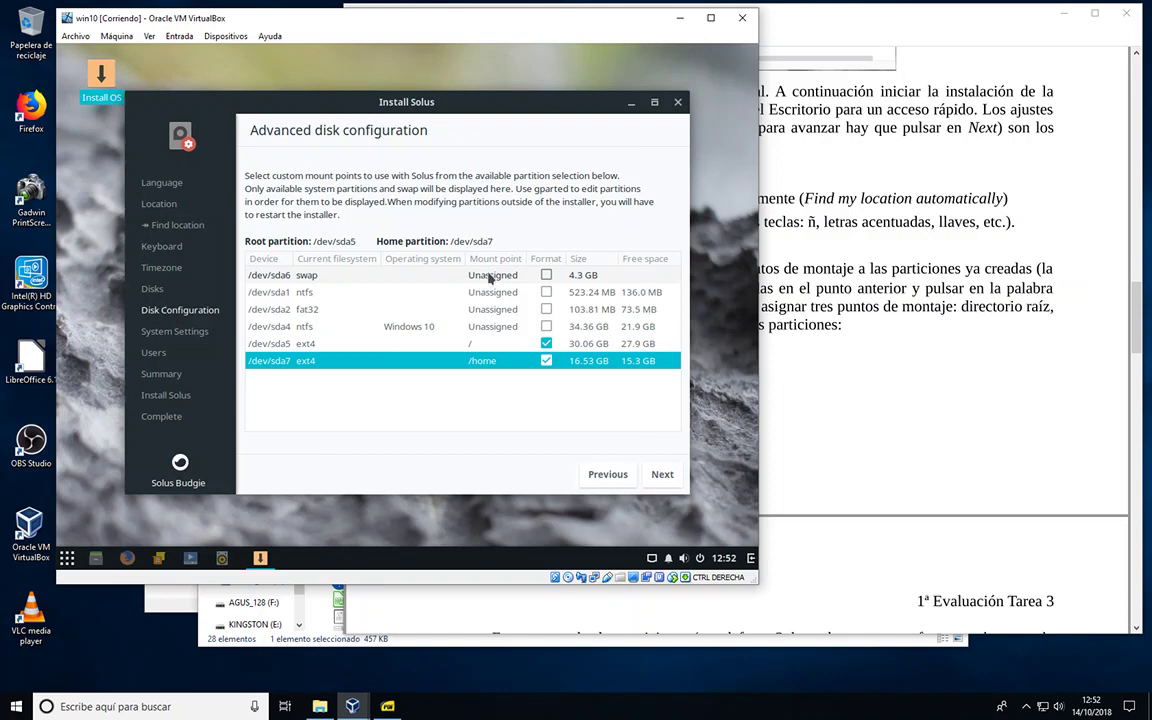
Step: Set /dev/sda6 as formatted swap, check the PDF, and continue to the bootloader step
{"action": "left_click", "coordinate": [490, 277]}
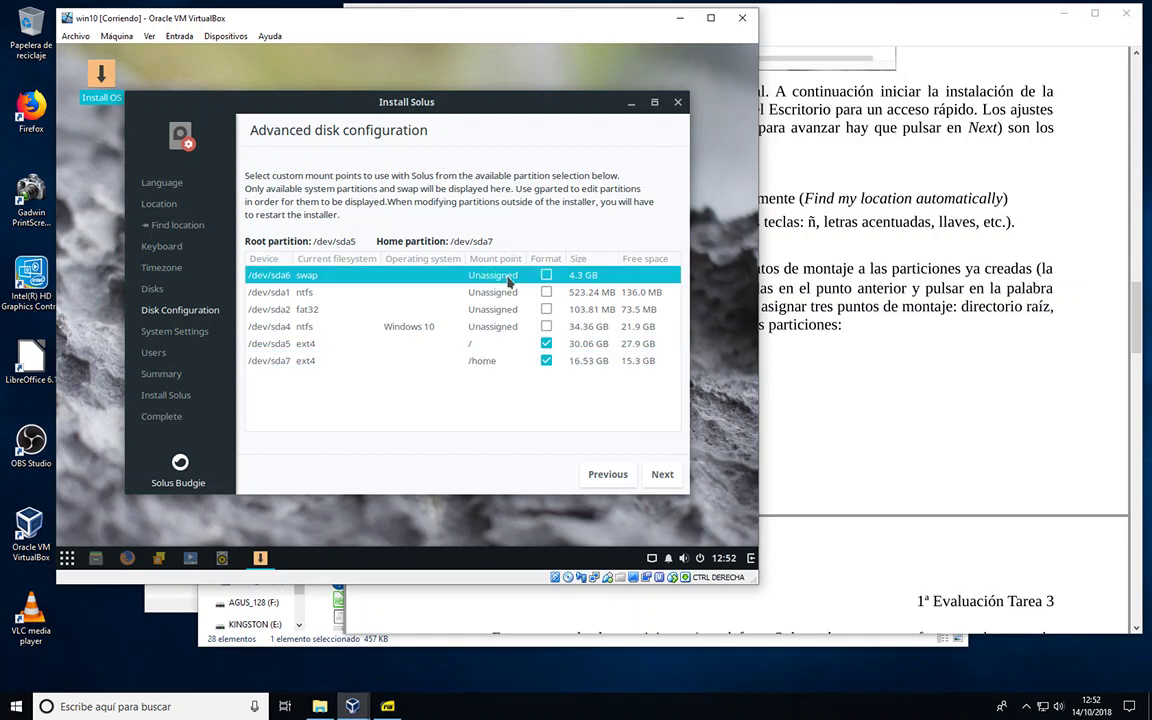
{"action": "left_click", "coordinate": [505, 277]}
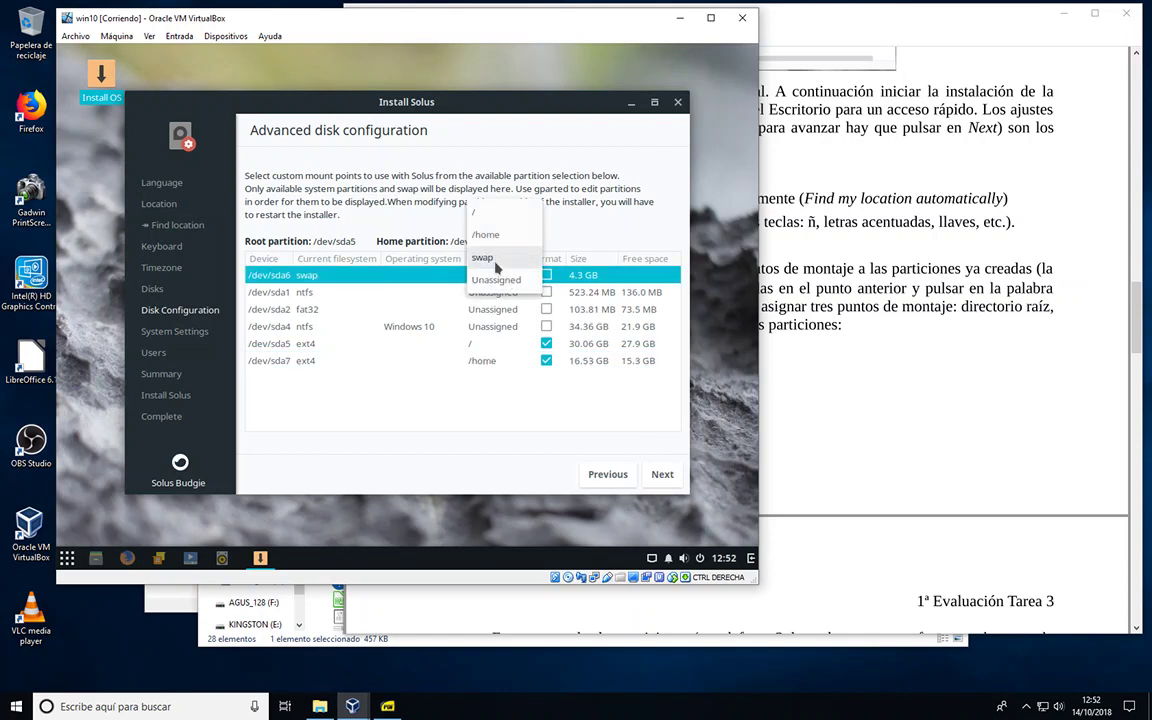
{"action": "left_click", "coordinate": [495, 259]}
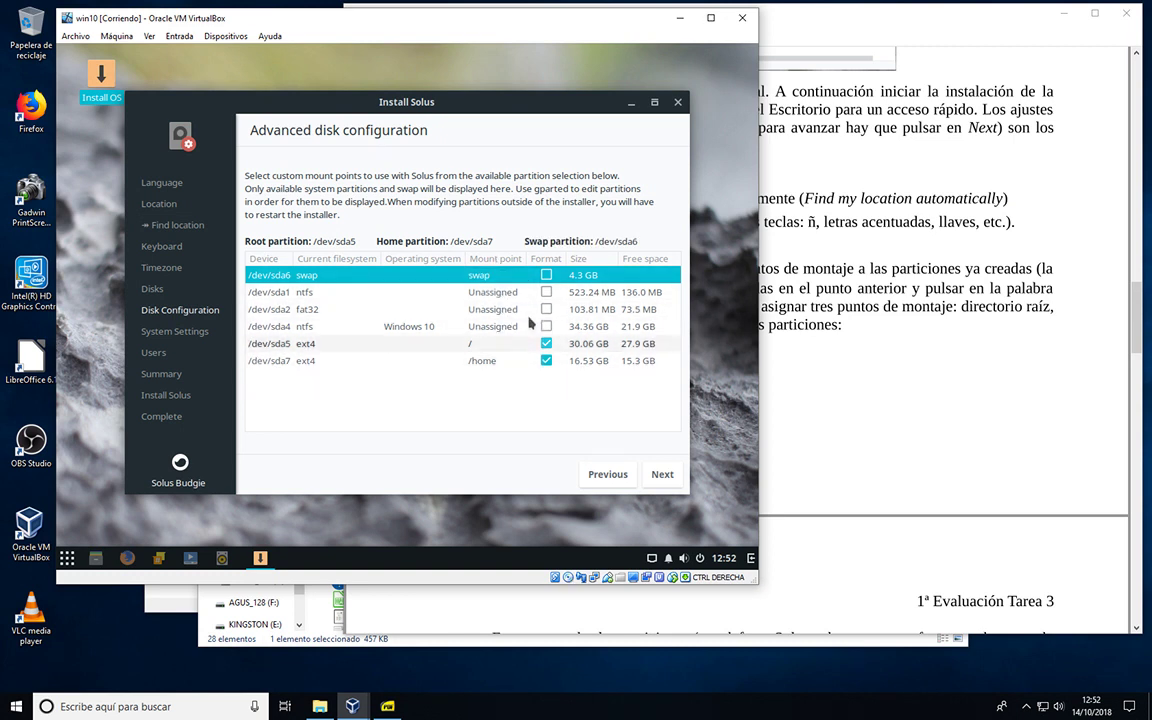
{"action": "left_click", "coordinate": [546, 275]}
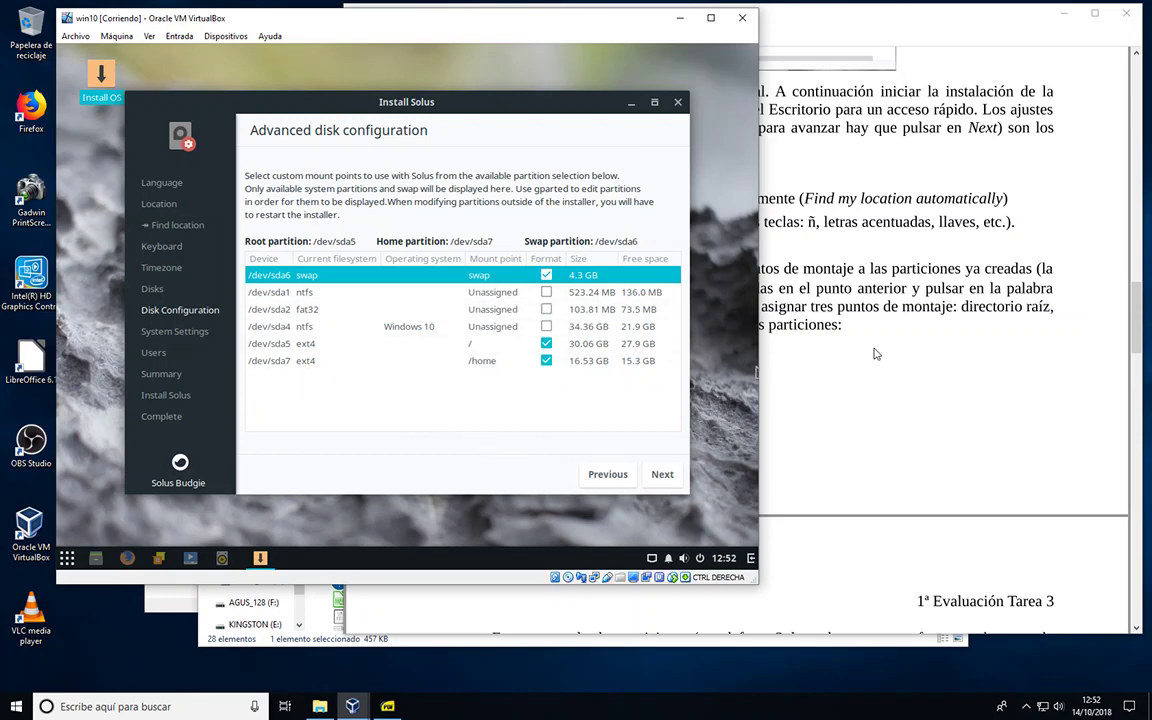
{"action": "left_click", "coordinate": [788, 318]}
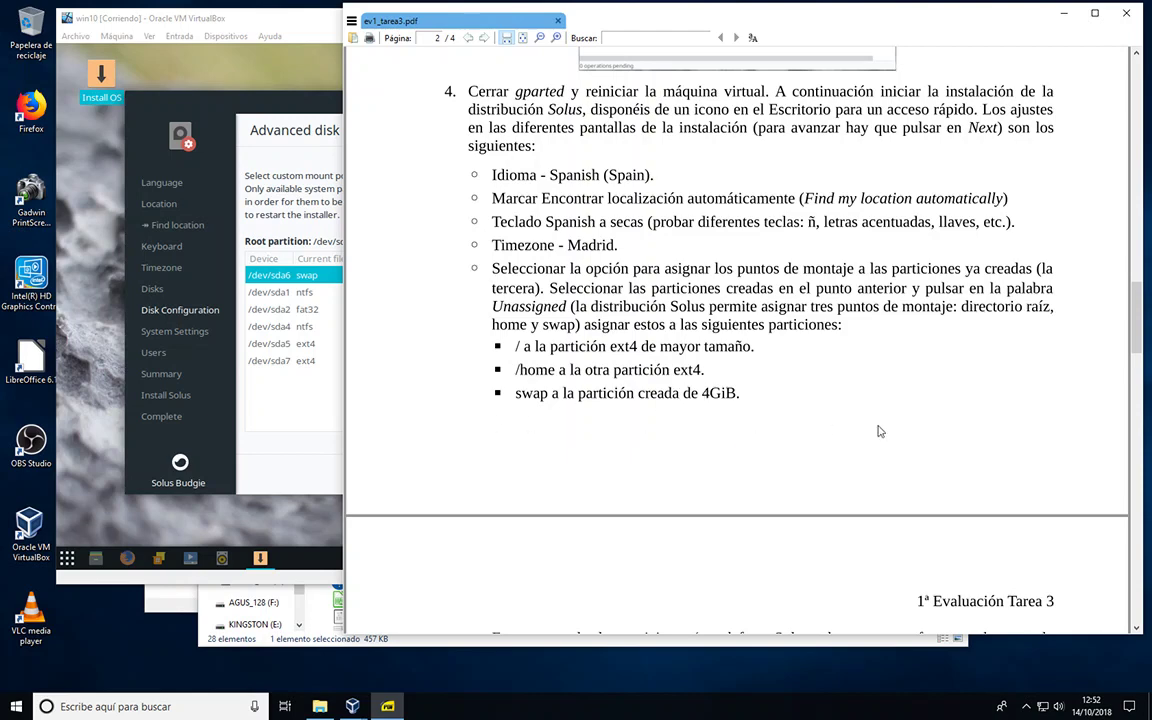
{"action": "scroll", "coordinate": [878, 430], "scroll_direction": "down", "scroll_amount": 3}
{"action": "scroll", "coordinate": [848, 440], "scroll_direction": "down", "scroll_amount": 1}
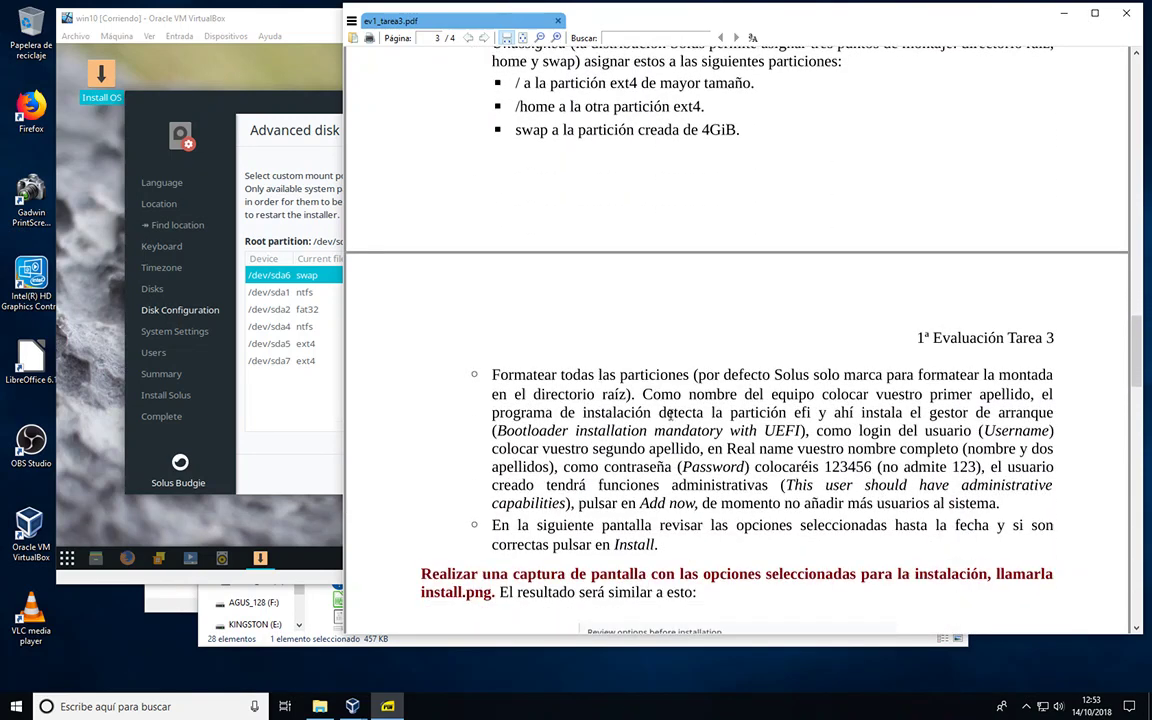
{"action": "left_click", "coordinate": [276, 408]}
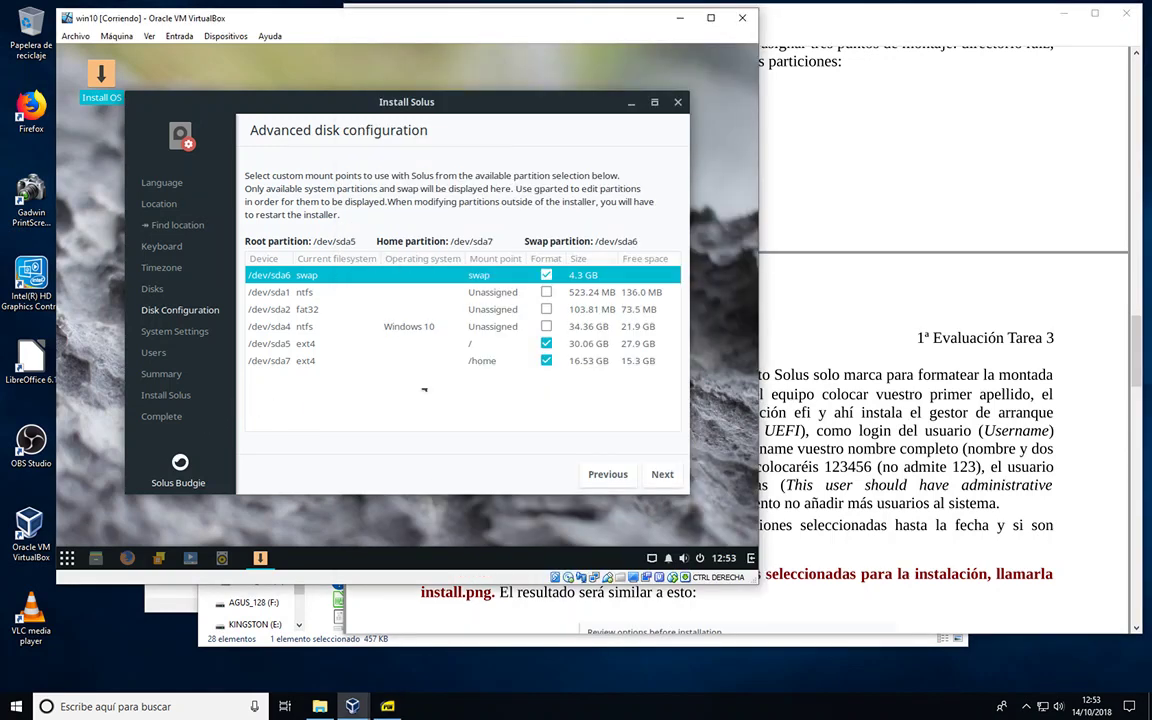
{"action": "left_click", "coordinate": [660, 478]}
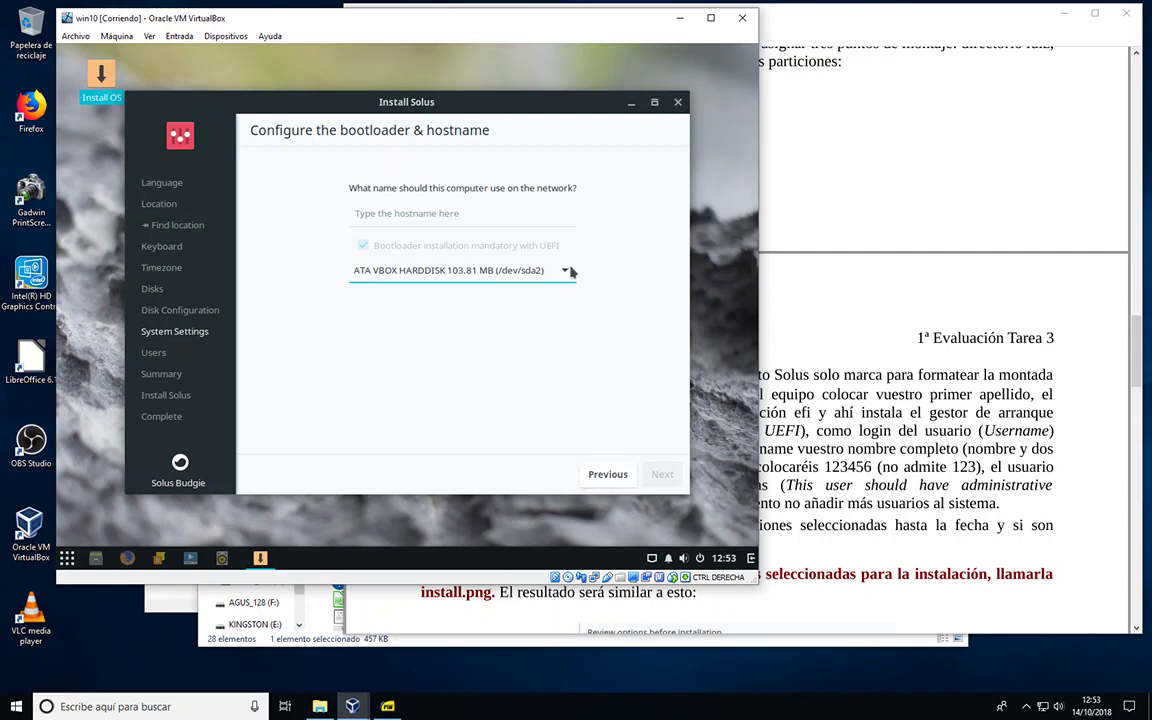
Step: Keep /dev/sda2 as the bootloader disk after checking the assignment PDF
{"action": "left_click", "coordinate": [770, 276]}
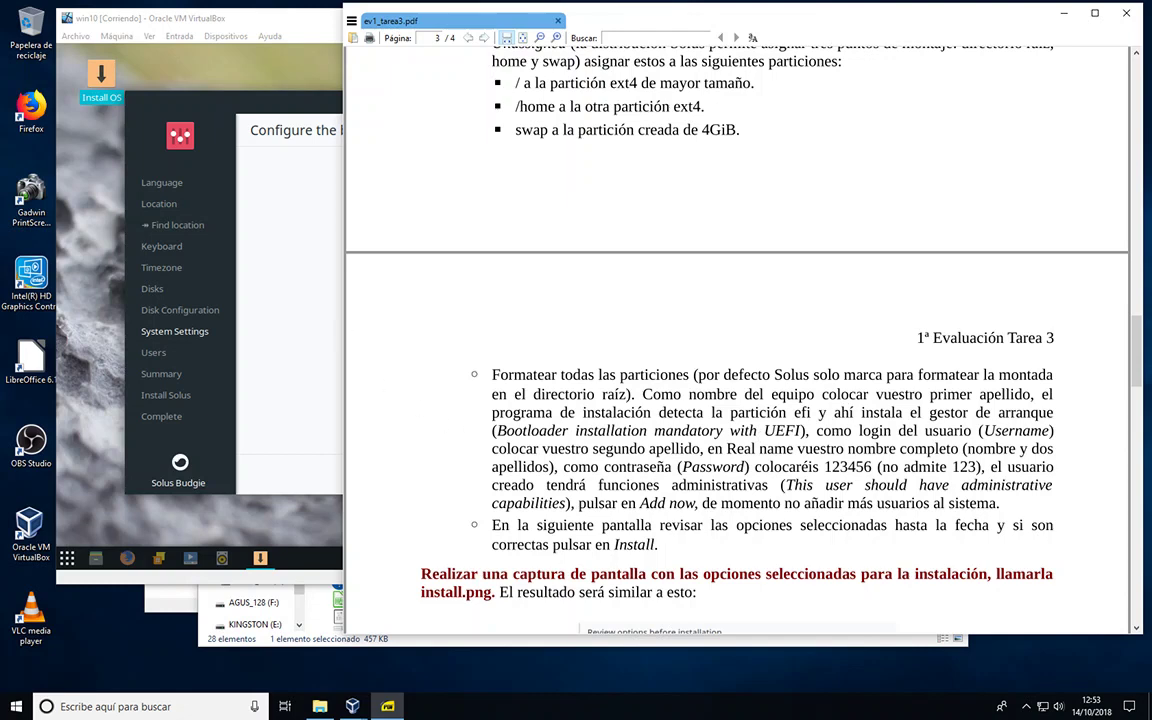
{"action": "left_click", "coordinate": [306, 339]}
{"action": "left_click", "coordinate": [394, 274]}
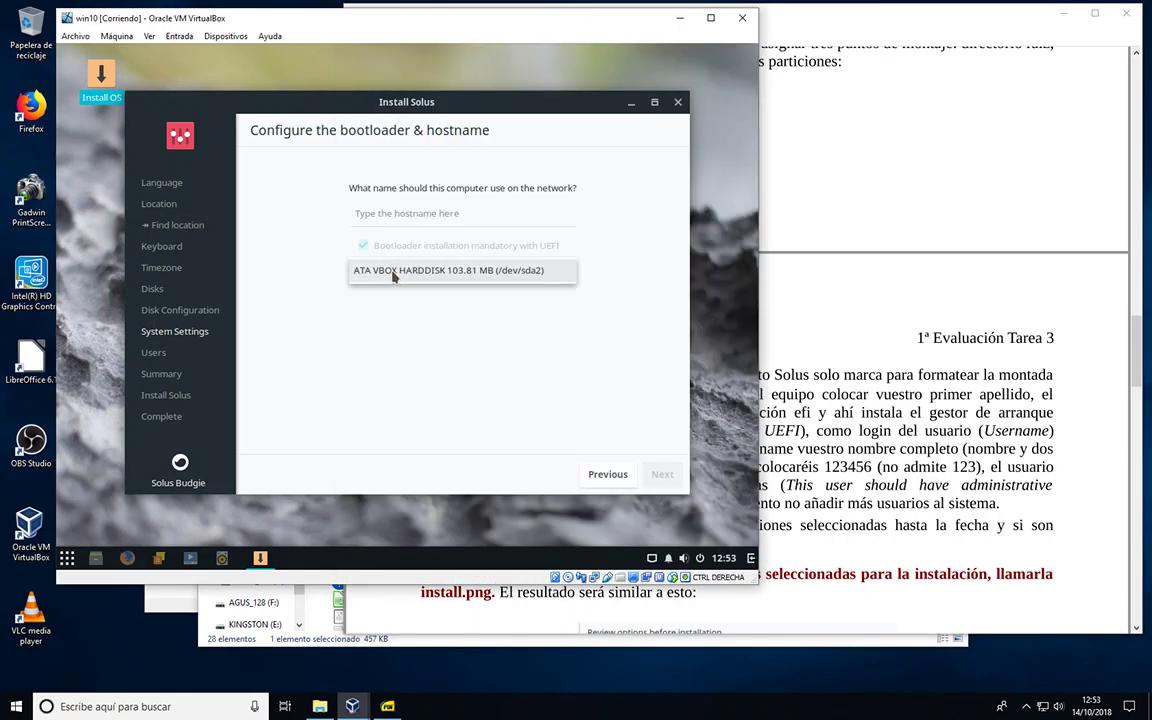
{"action": "left_click", "coordinate": [570, 276]}
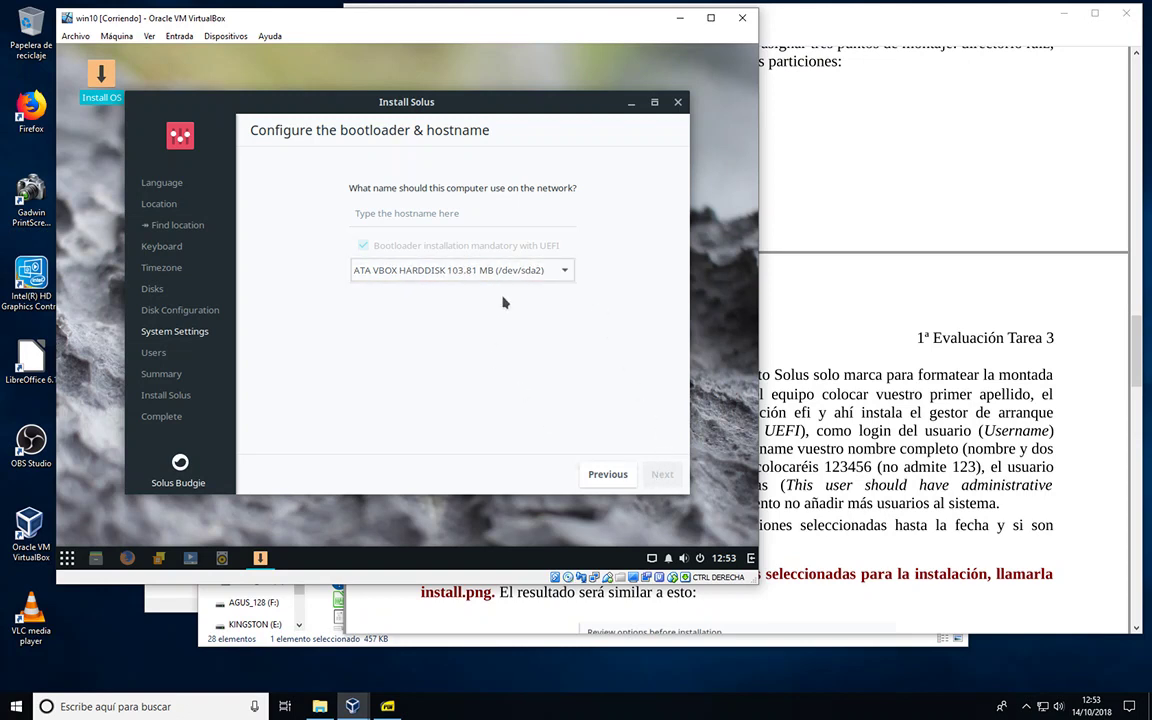
{"action": "left_click", "coordinate": [568, 274]}
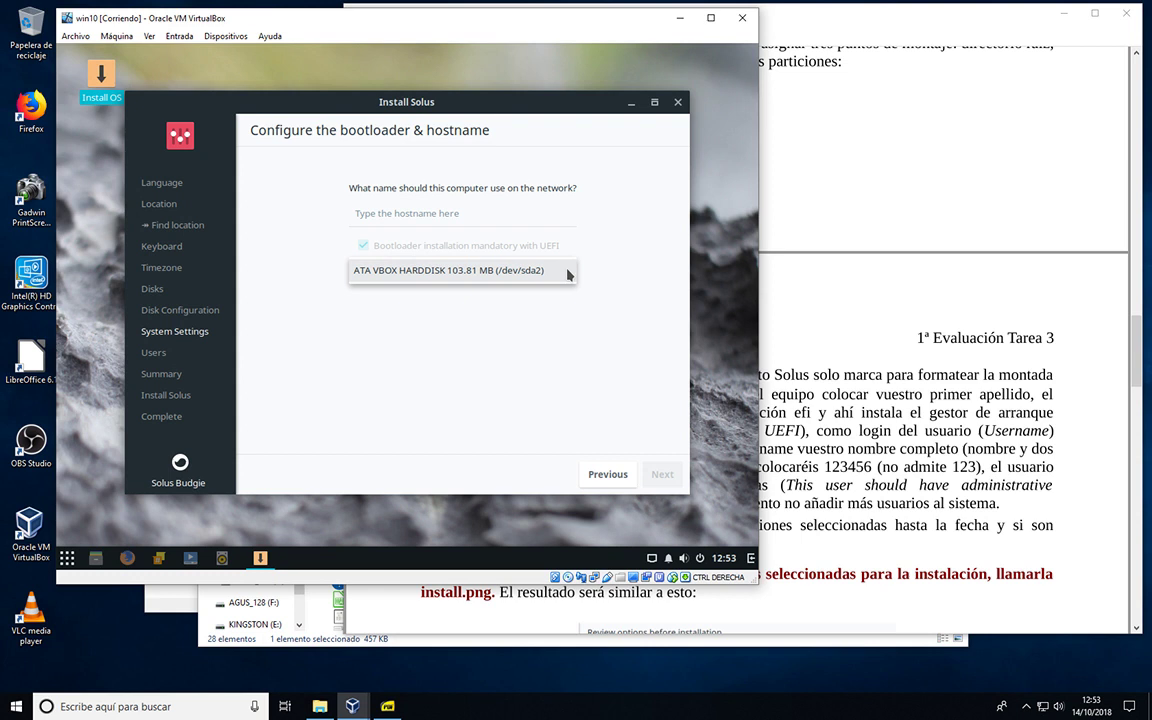
{"action": "left_click", "coordinate": [485, 271]}
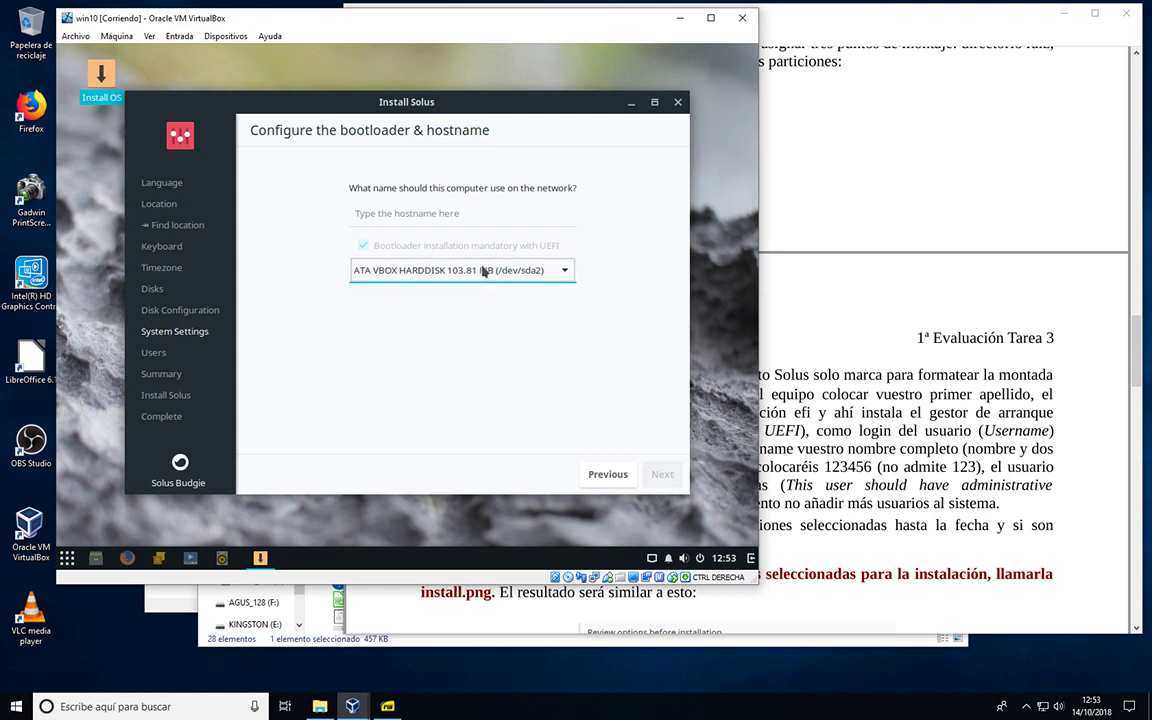
Step: Enter the student's surname as the computer's network name and continue to the user form
{"action": "left_click", "coordinate": [394, 214]}
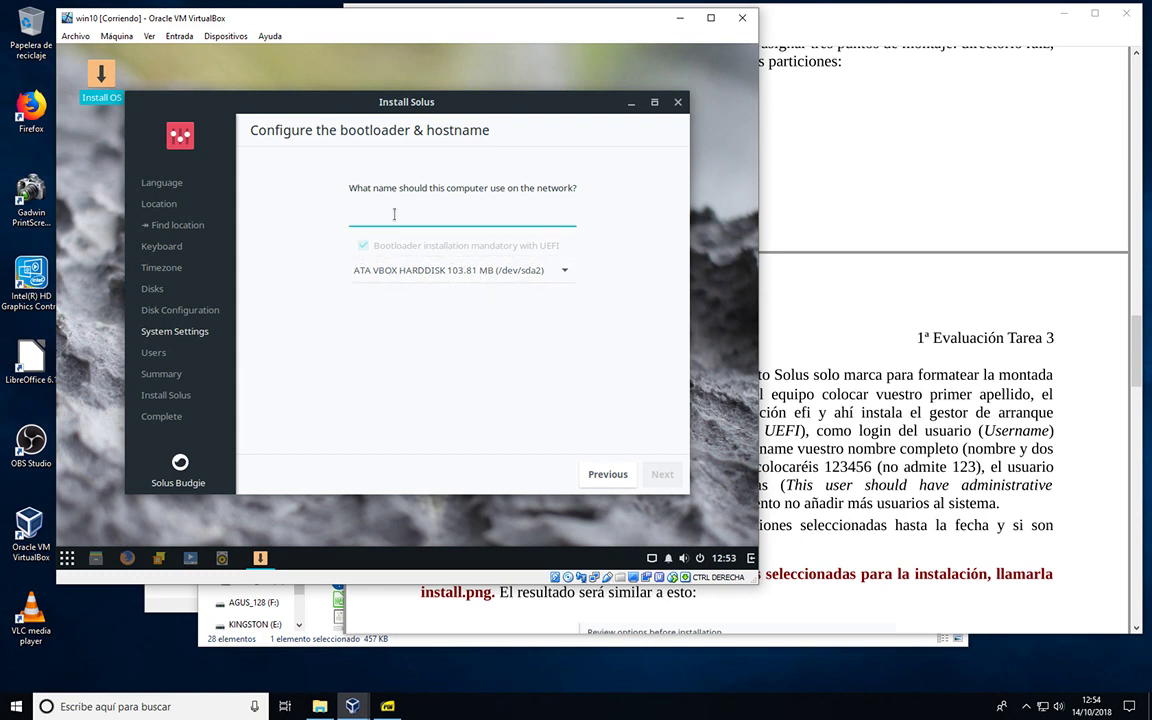
{"action": "left_click", "coordinate": [806, 378]}
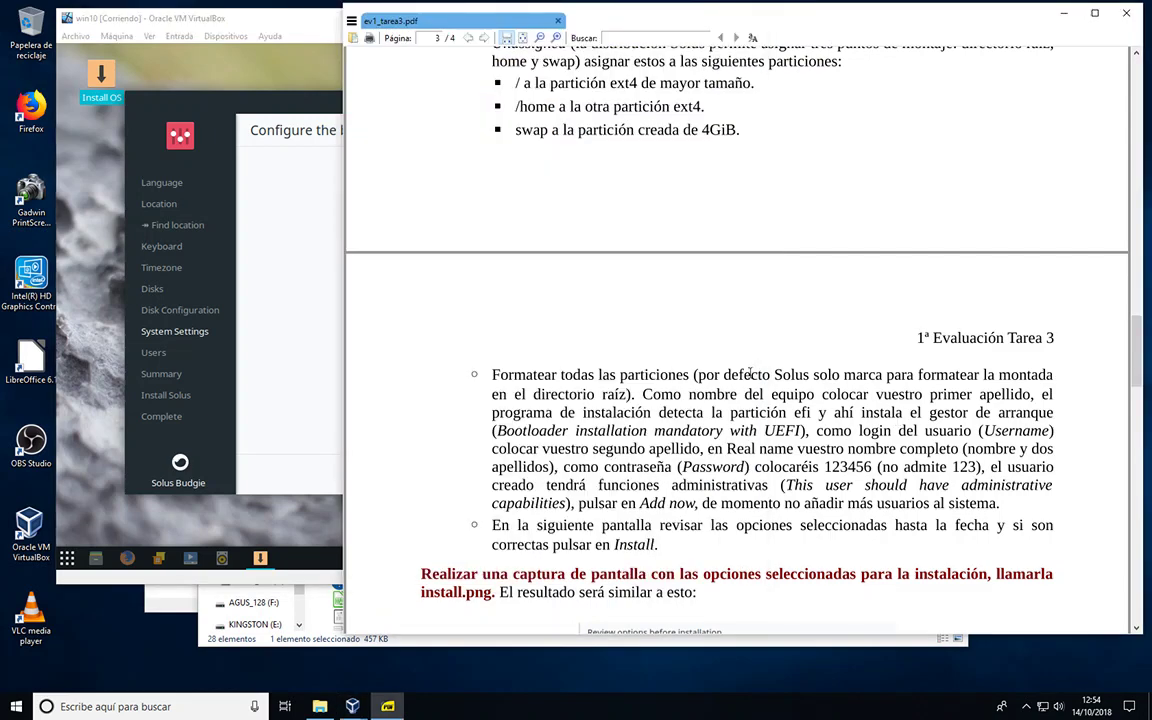
{"action": "left_click", "coordinate": [283, 172]}
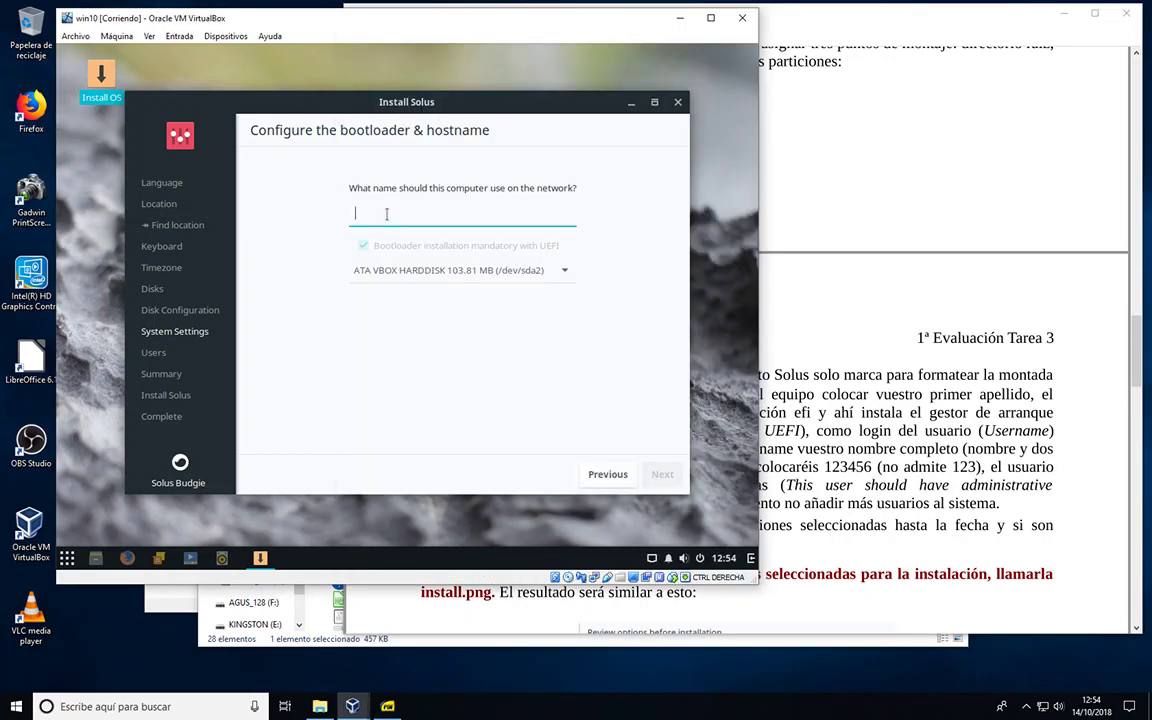
{"action": "type", "text": "borrego"}
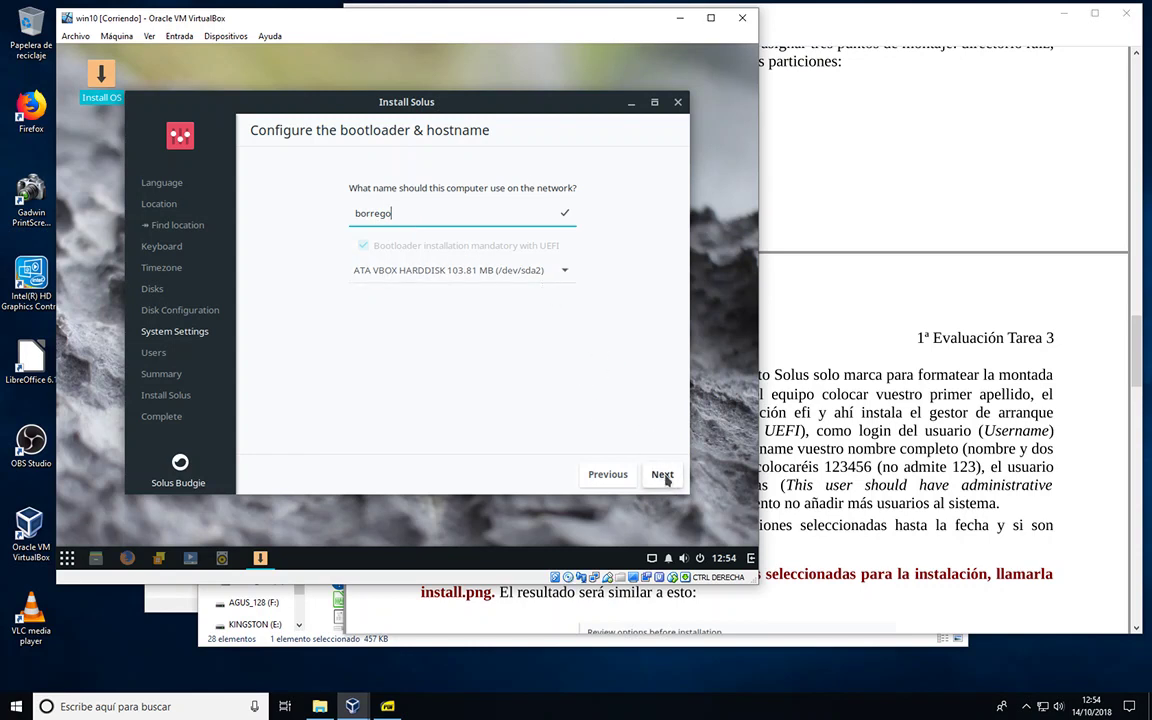
{"action": "left_click", "coordinate": [664, 478]}
{"action": "left_click", "coordinate": [663, 476]}
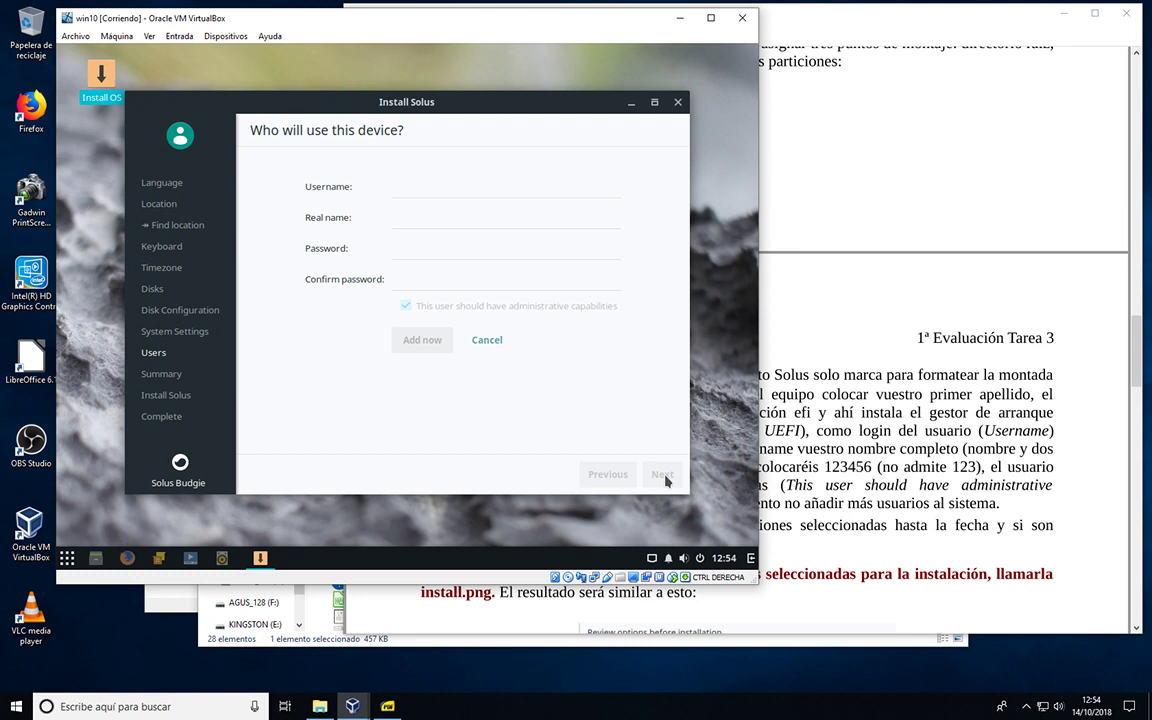
Step: Fill in the login username and the user's full real name
{"action": "left_click", "coordinate": [399, 187]}
{"action": "type", "text": "colomer"}
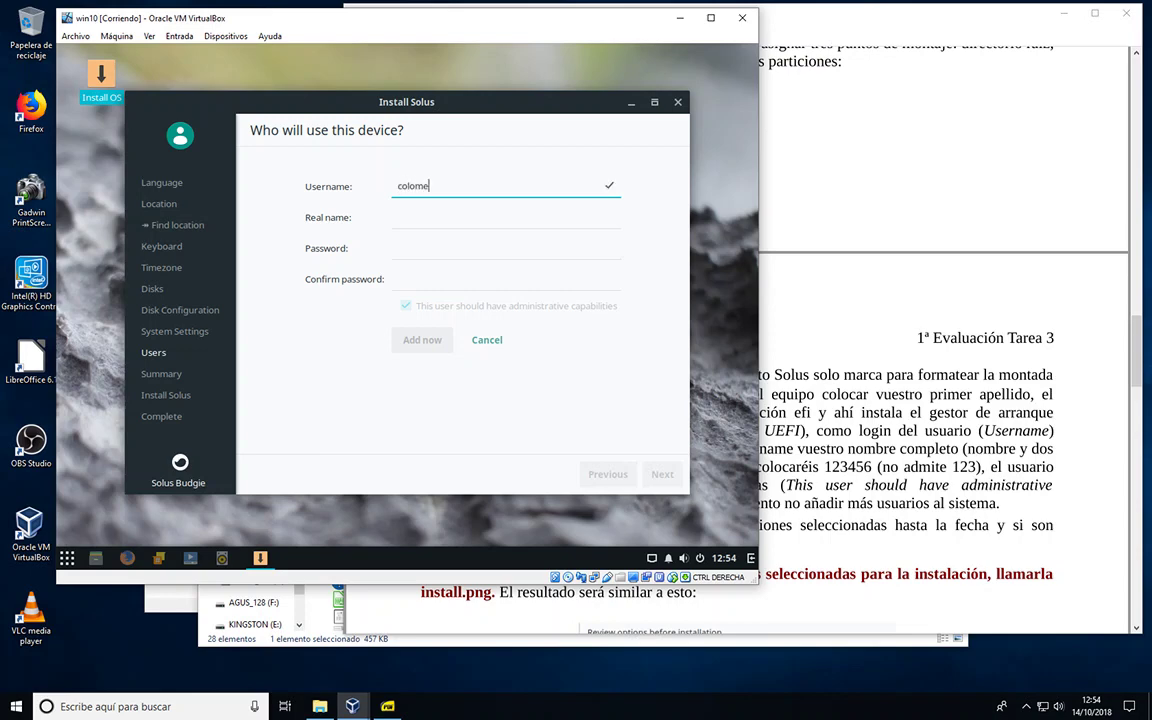
{"action": "left_click", "coordinate": [830, 390]}
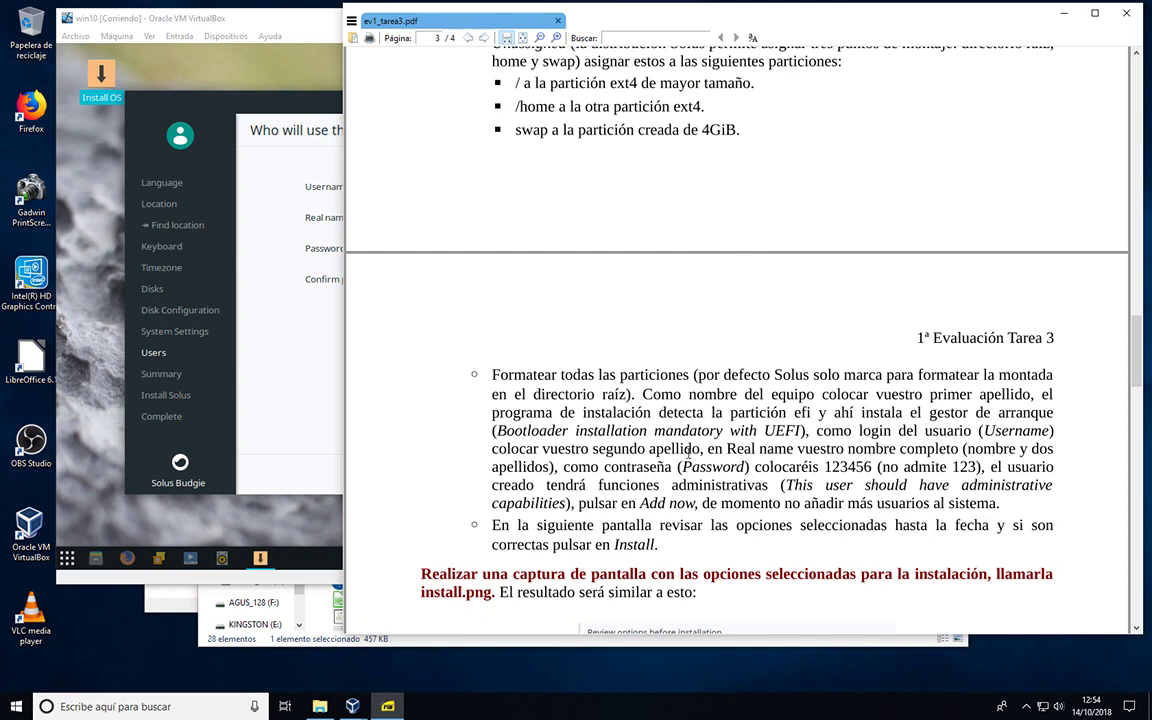
{"action": "left_click", "coordinate": [272, 218]}
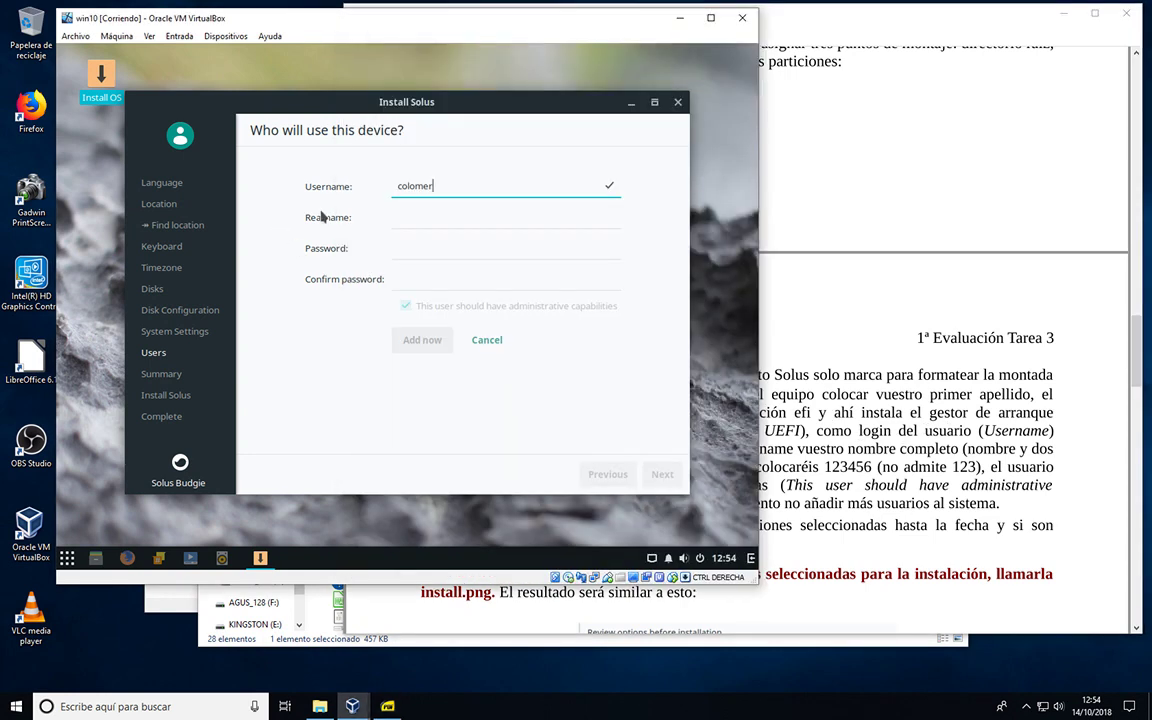
{"action": "left_click", "coordinate": [405, 216]}
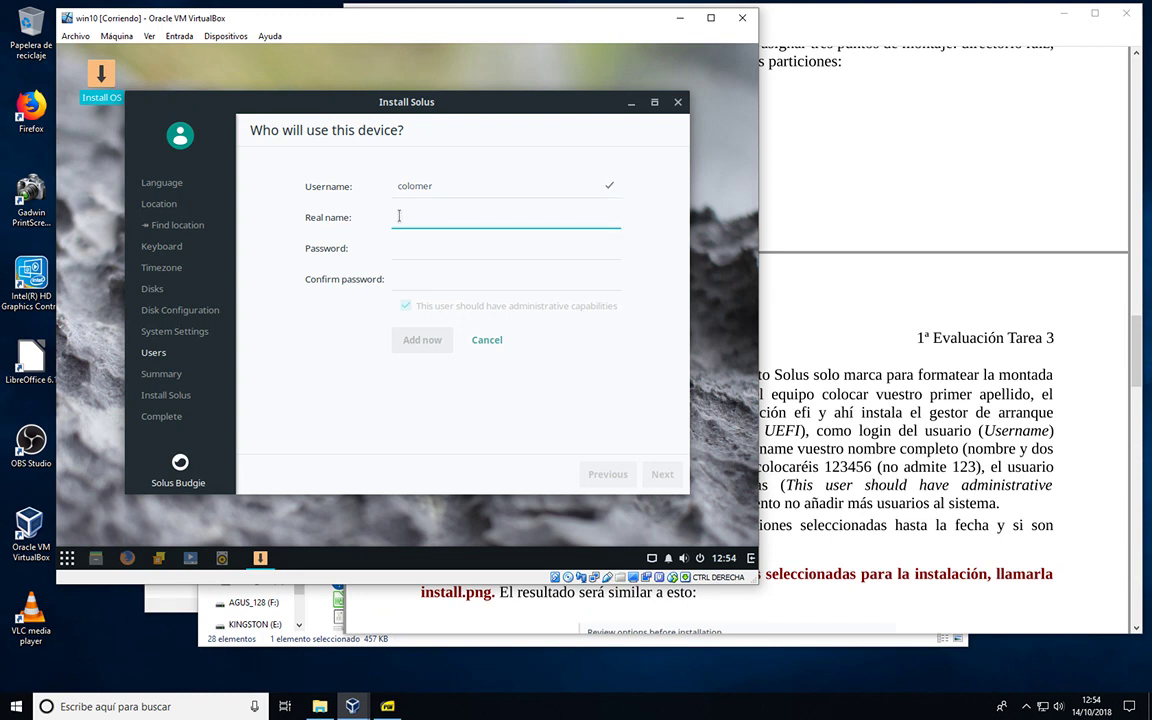
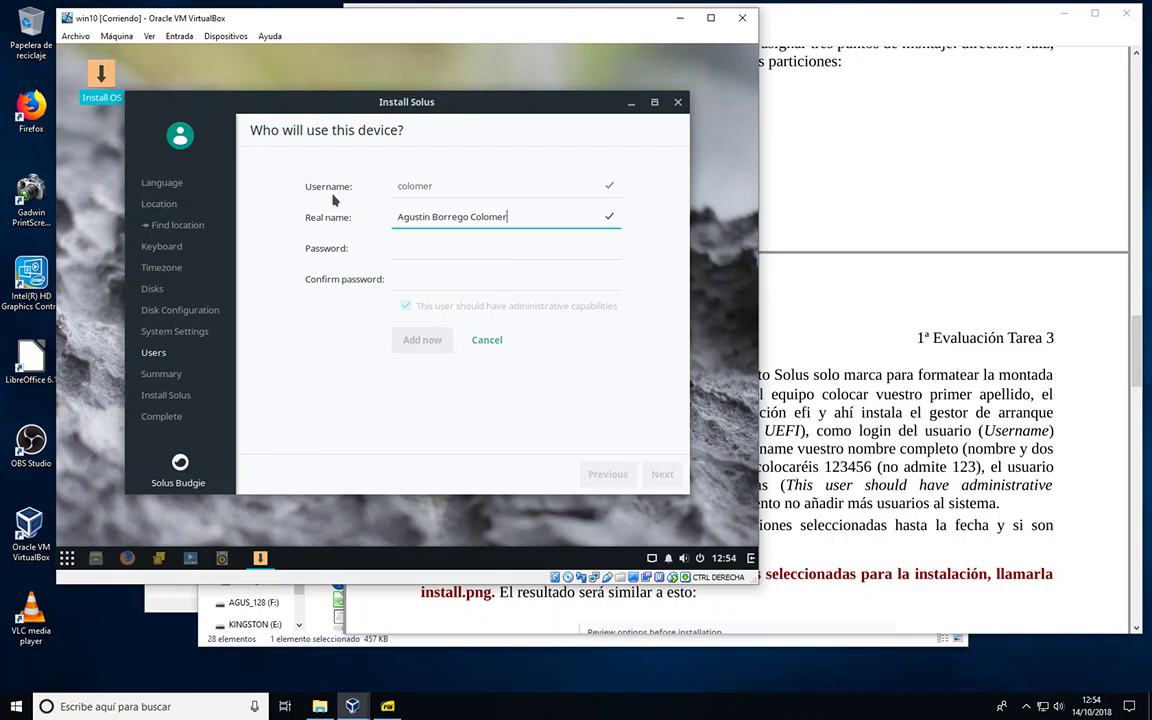
Step: Enter and confirm the account password, add the administrator user, and continue to the review
{"action": "left_click", "coordinate": [398, 250]}
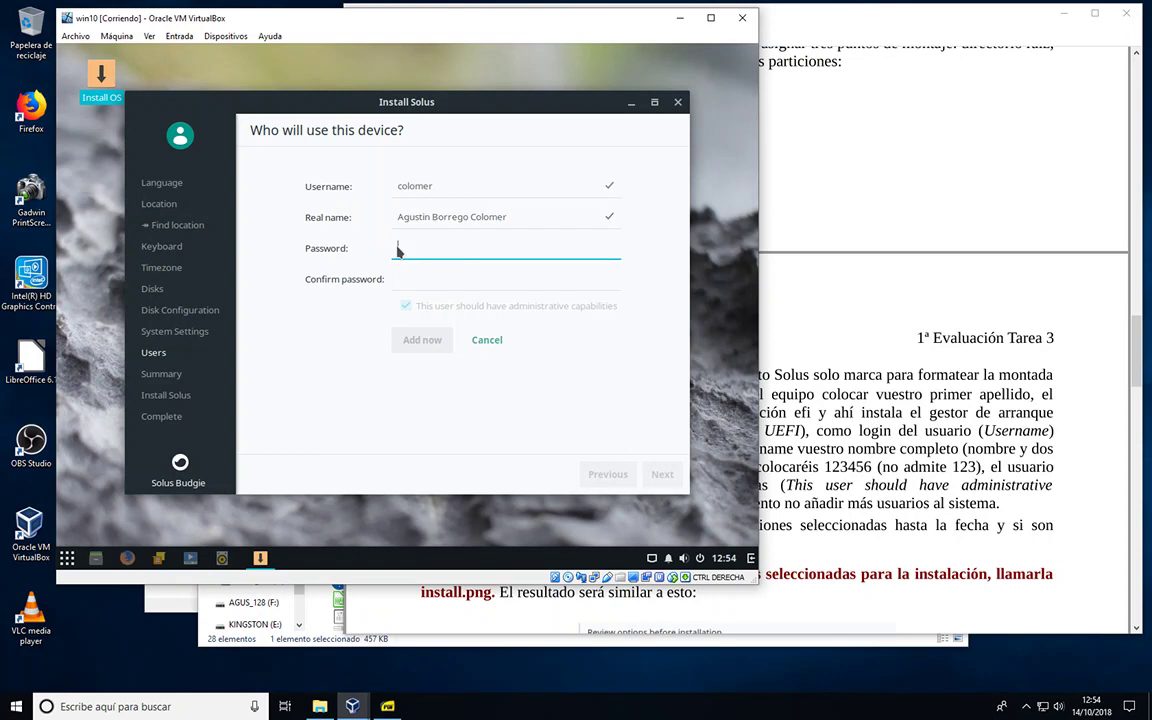
{"action": "type", "text": "123456"}
{"action": "left_click", "coordinate": [410, 278]}
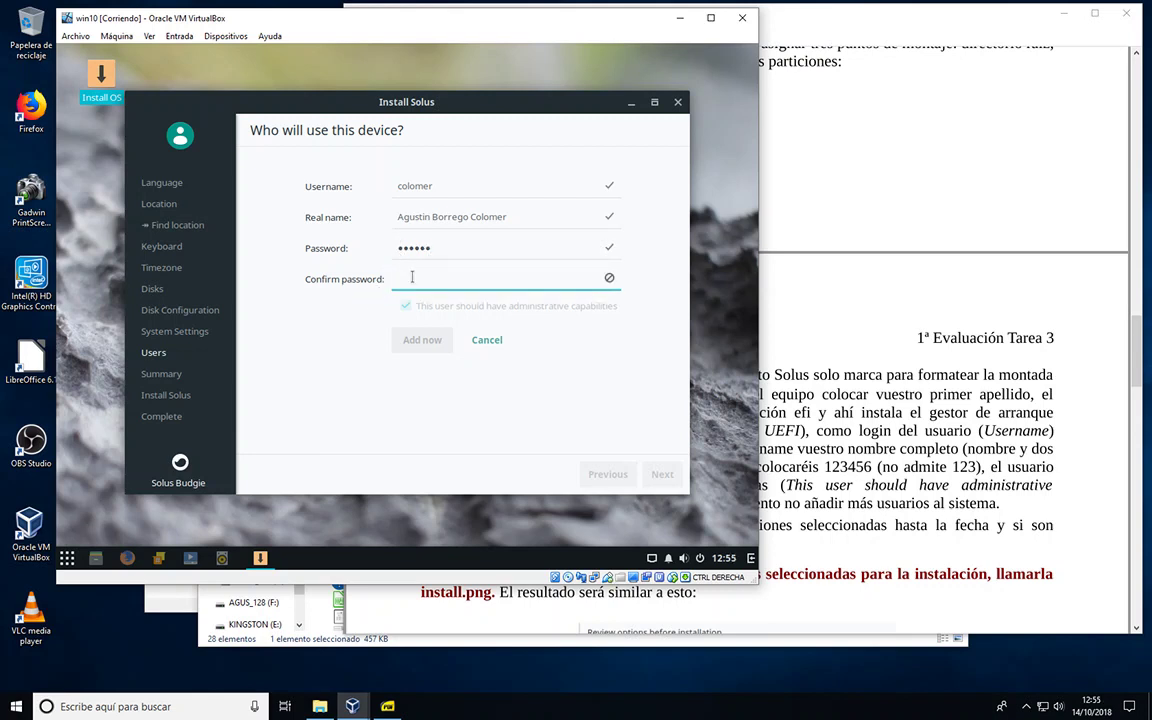
{"action": "type", "text": "123456"}
{"action": "left_click", "coordinate": [775, 288]}
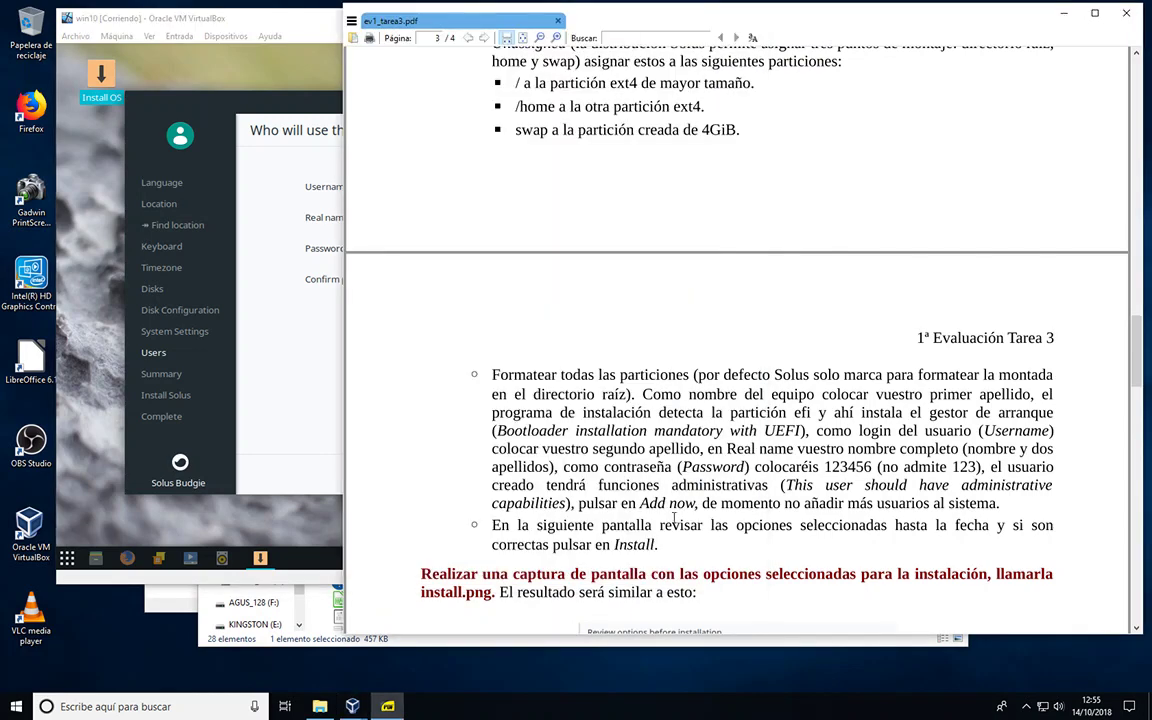
{"action": "left_click", "coordinate": [326, 367]}
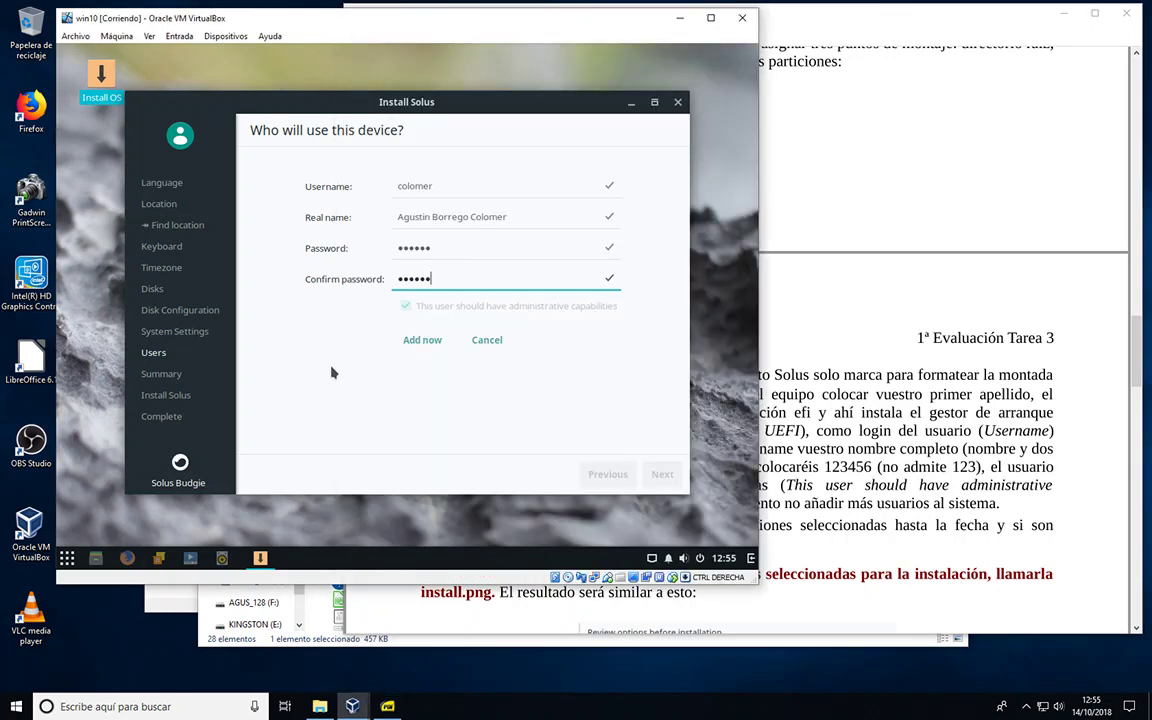
{"action": "left_click", "coordinate": [416, 337]}
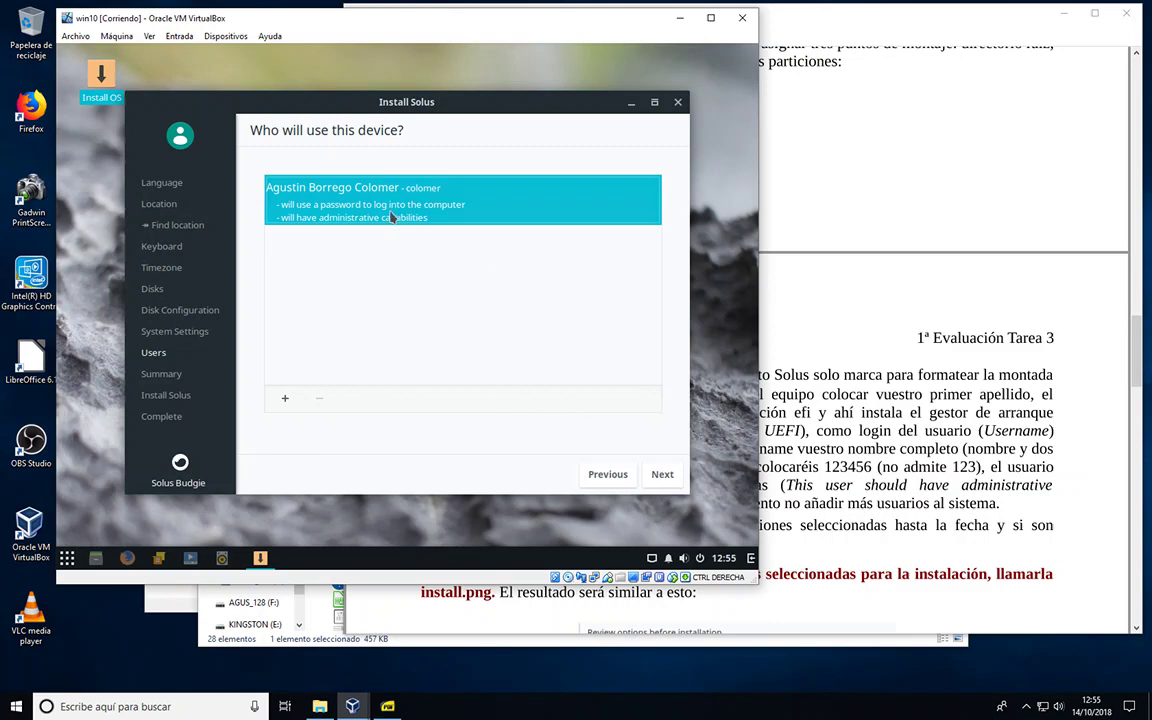
{"action": "left_click", "coordinate": [663, 480]}
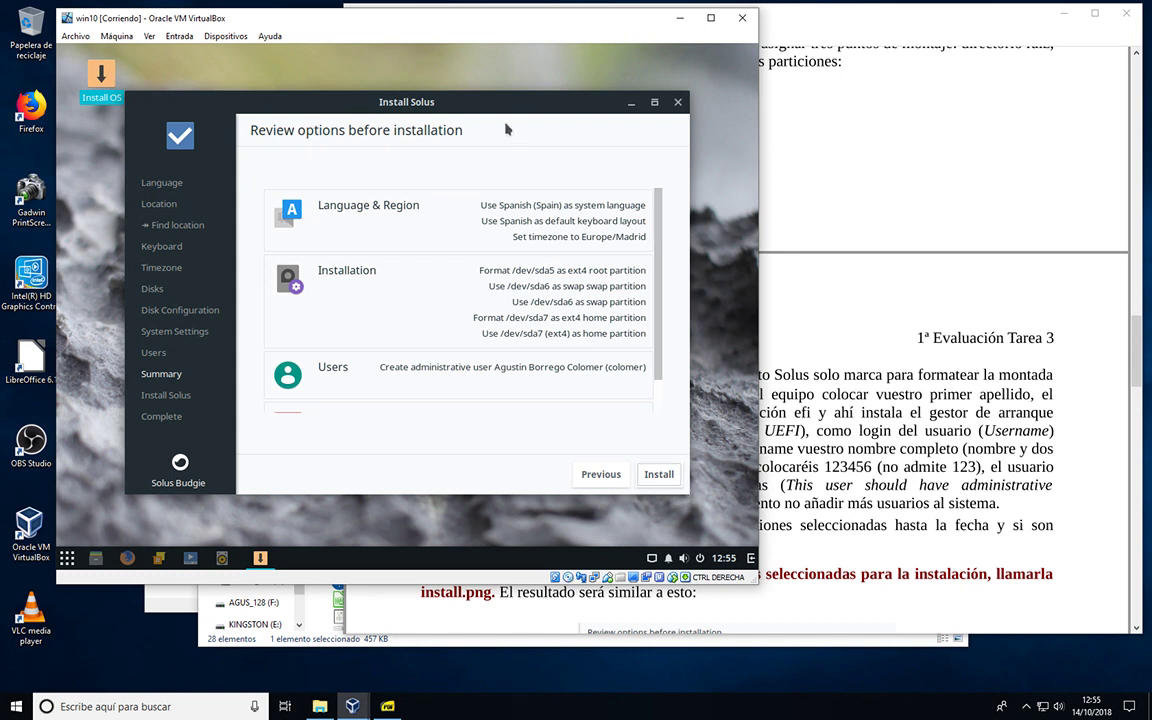
Step: Move and enlarge the installer window to show the full review summary, comparing with the PDF example
{"action": "left_click_drag", "start_coordinate": [496, 100], "coordinate": [492, 54]}
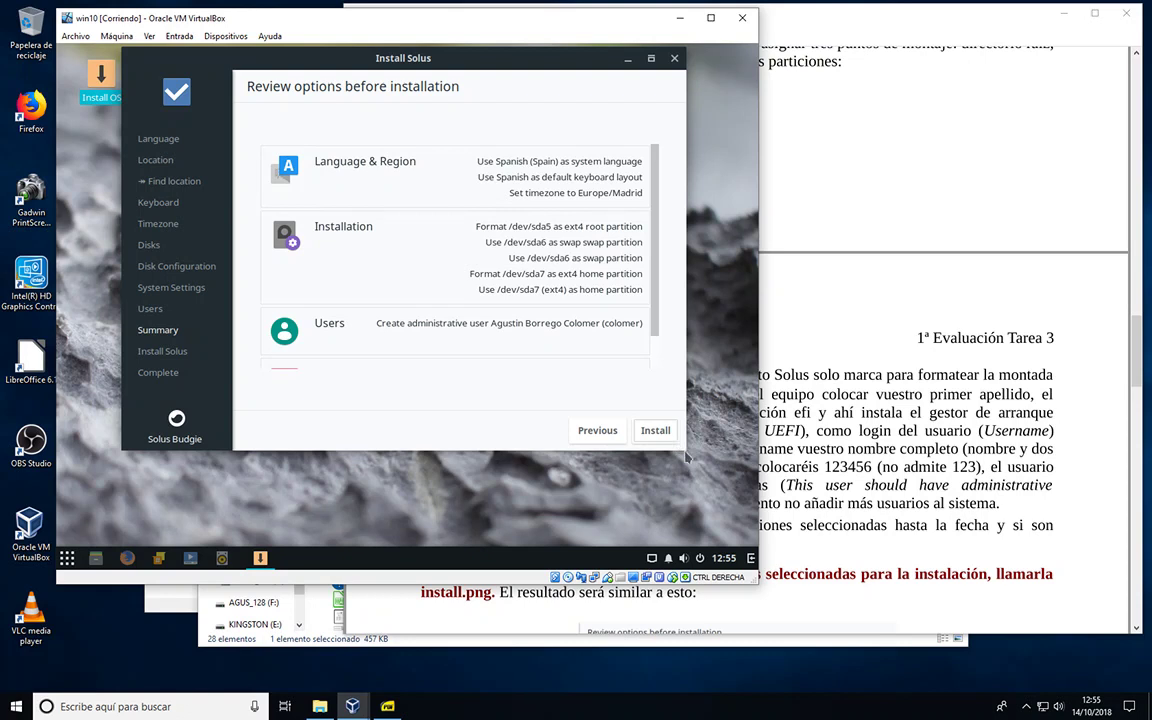
{"action": "left_click_drag", "start_coordinate": [688, 452], "coordinate": [687, 542]}
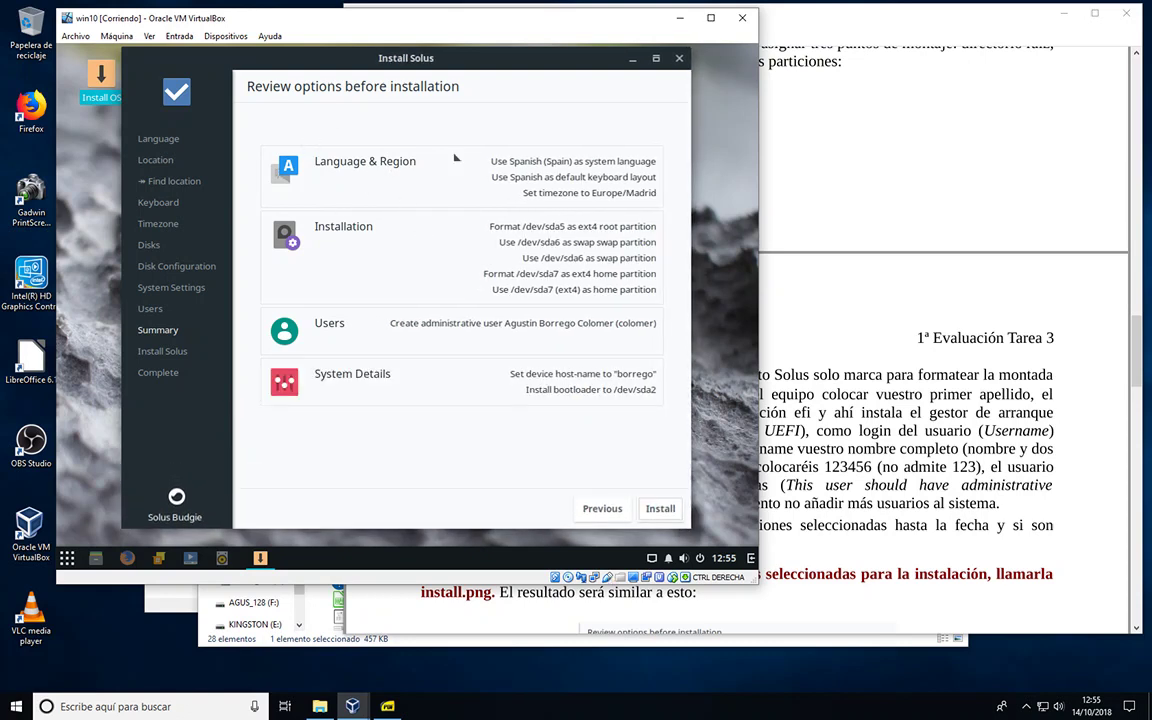
{"action": "left_click", "coordinate": [902, 286]}
{"action": "scroll", "coordinate": [819, 395], "scroll_direction": "down", "scroll_amount": 3}
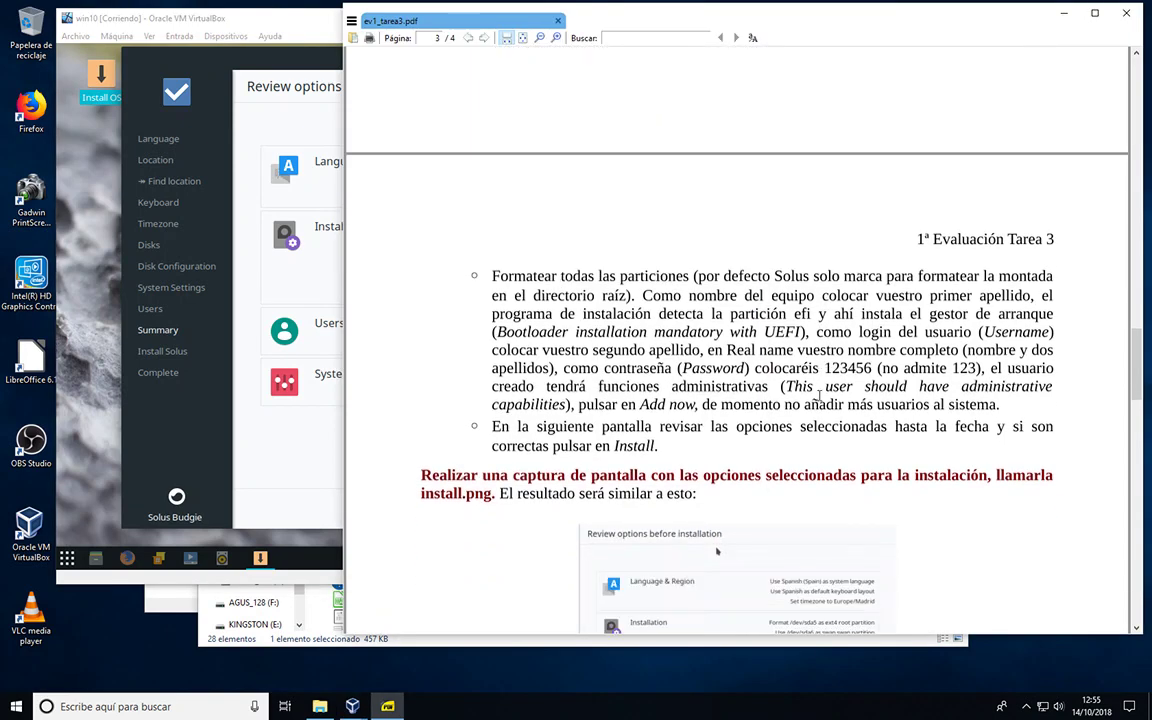
{"action": "scroll", "coordinate": [819, 395], "scroll_direction": "down", "scroll_amount": 2}
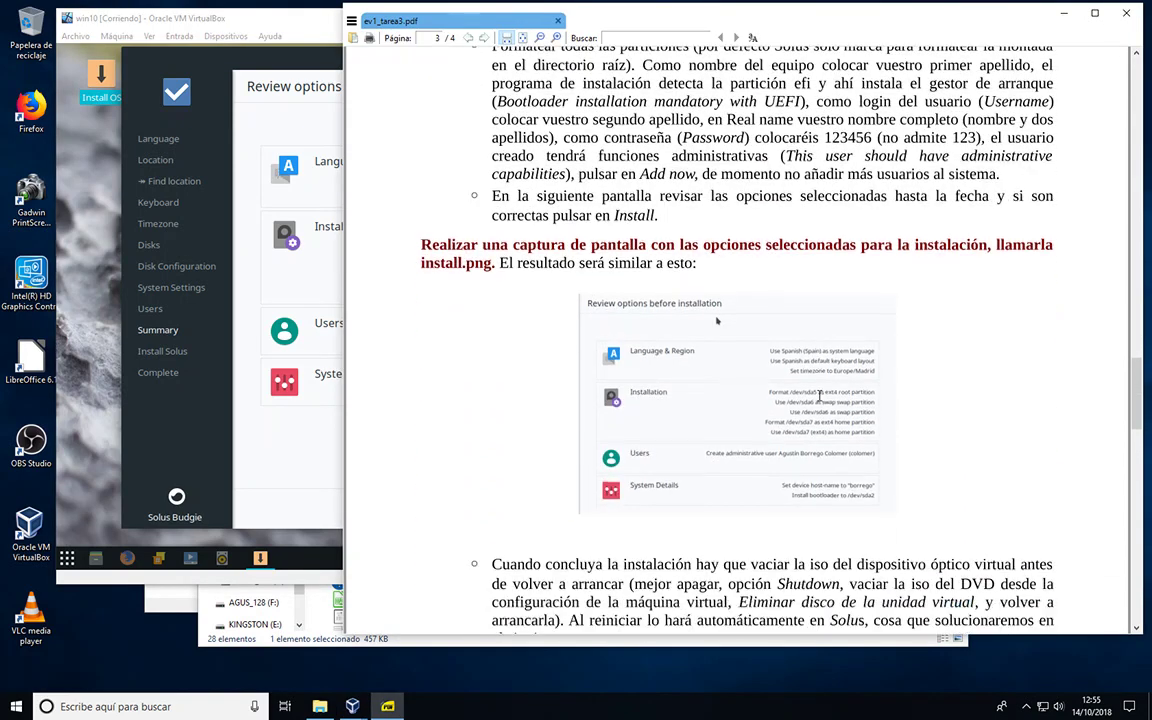
{"action": "scroll", "coordinate": [819, 395], "scroll_direction": "up", "scroll_amount": 1}
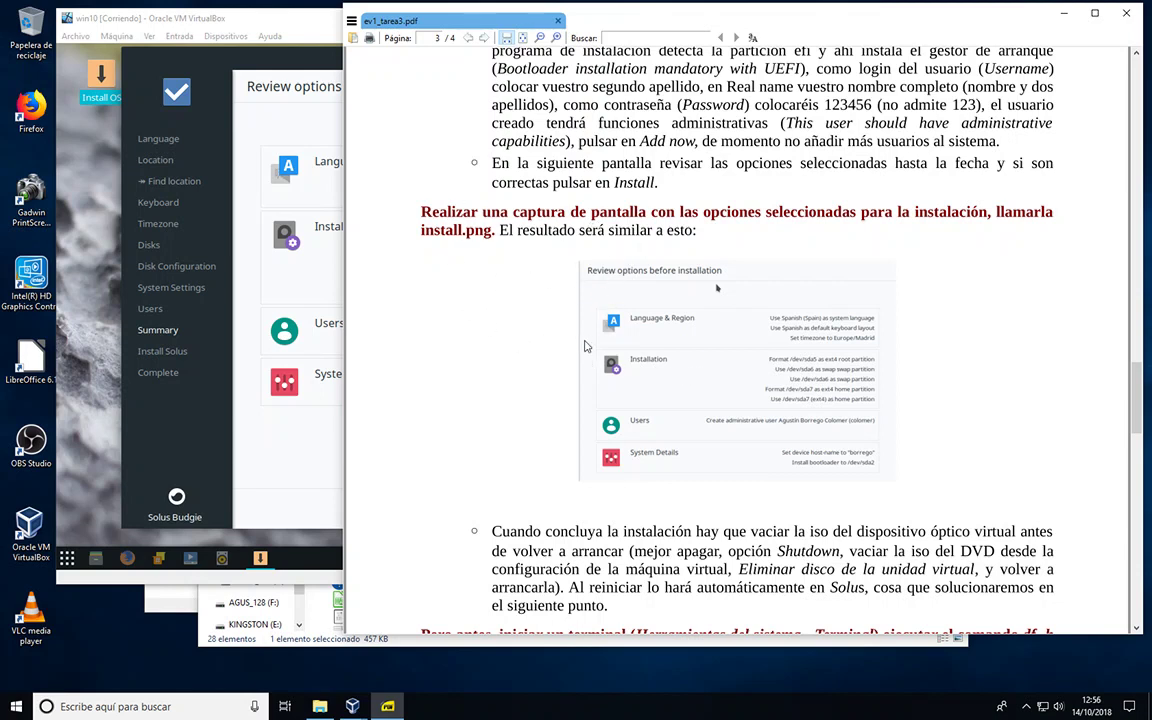
{"action": "left_click", "coordinate": [289, 122]}
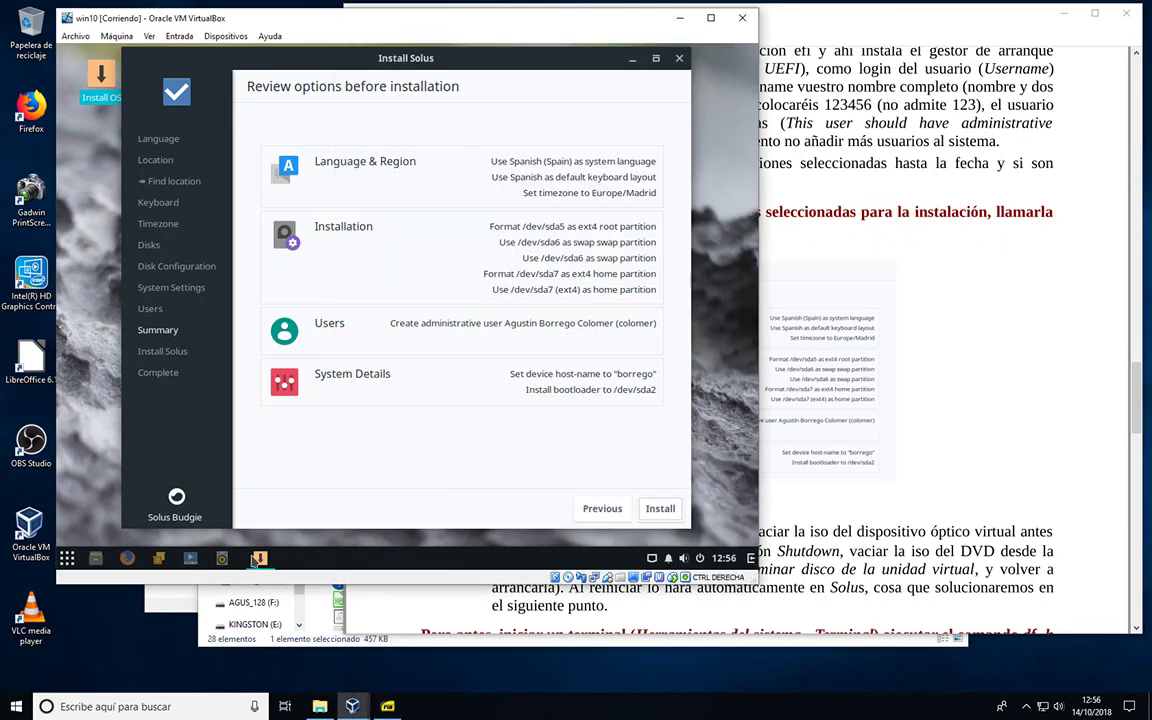
Step: Launch Herramienta Recortes by searching 'recortes' in Windows Search and start a new snip
{"action": "left_click", "coordinate": [189, 707]}
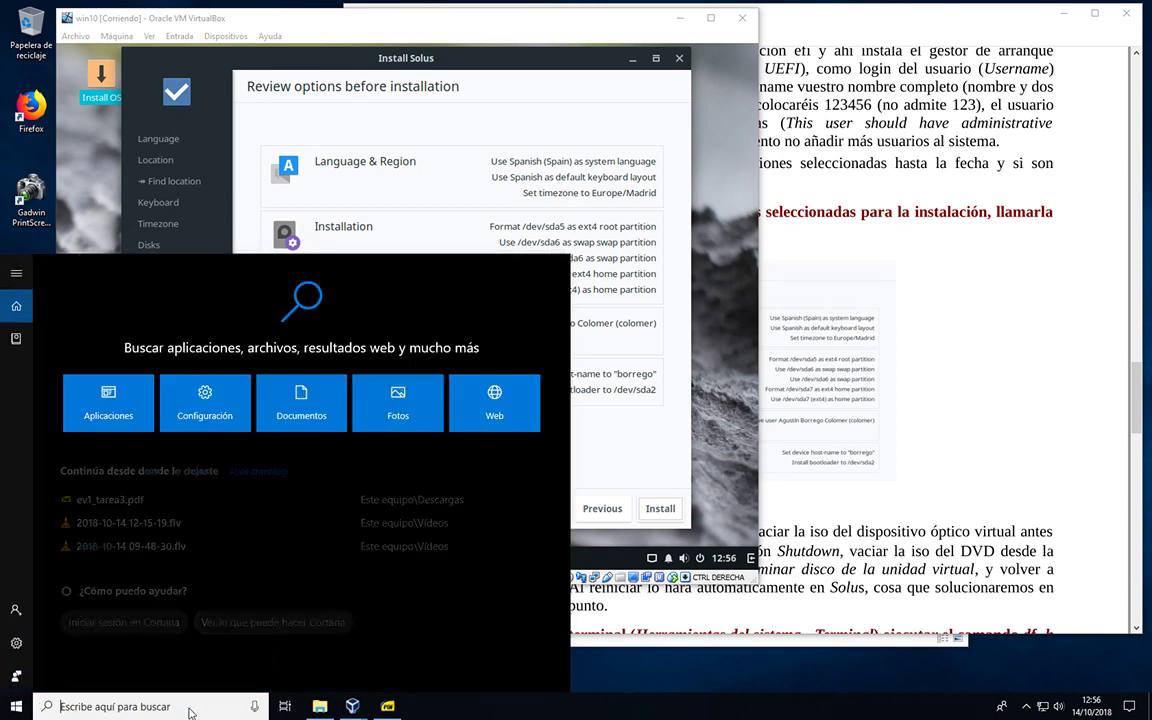
{"action": "type", "text": "recor"}
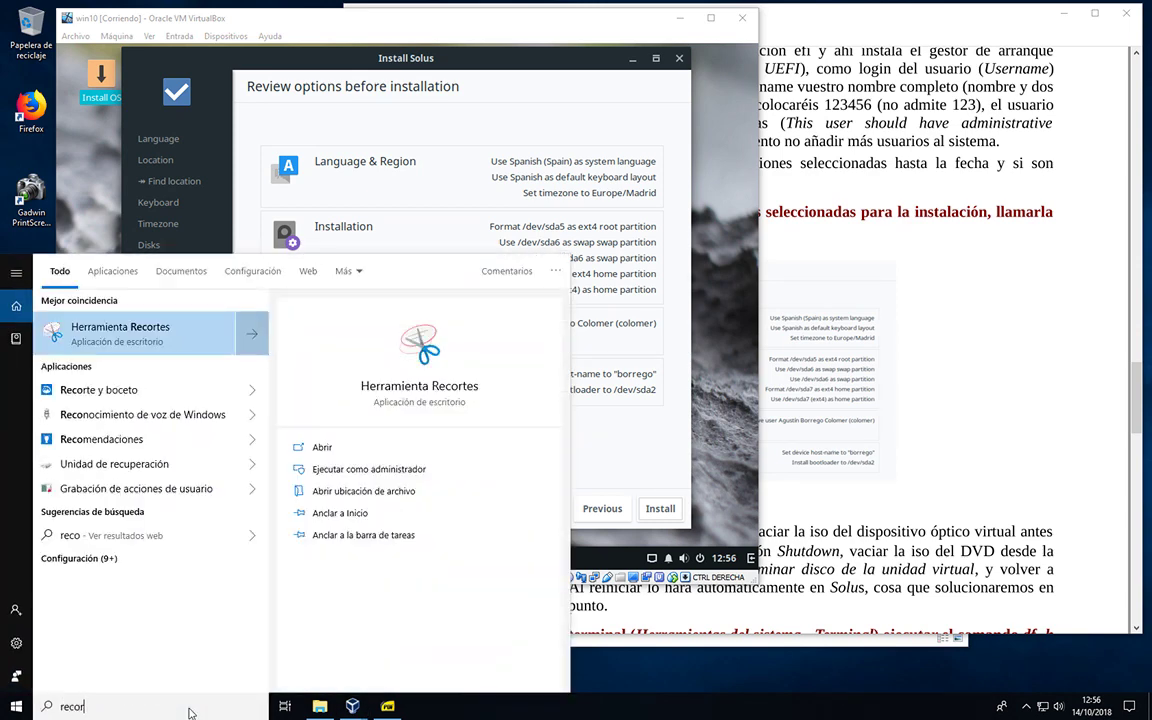
{"action": "type", "text": "tes"}
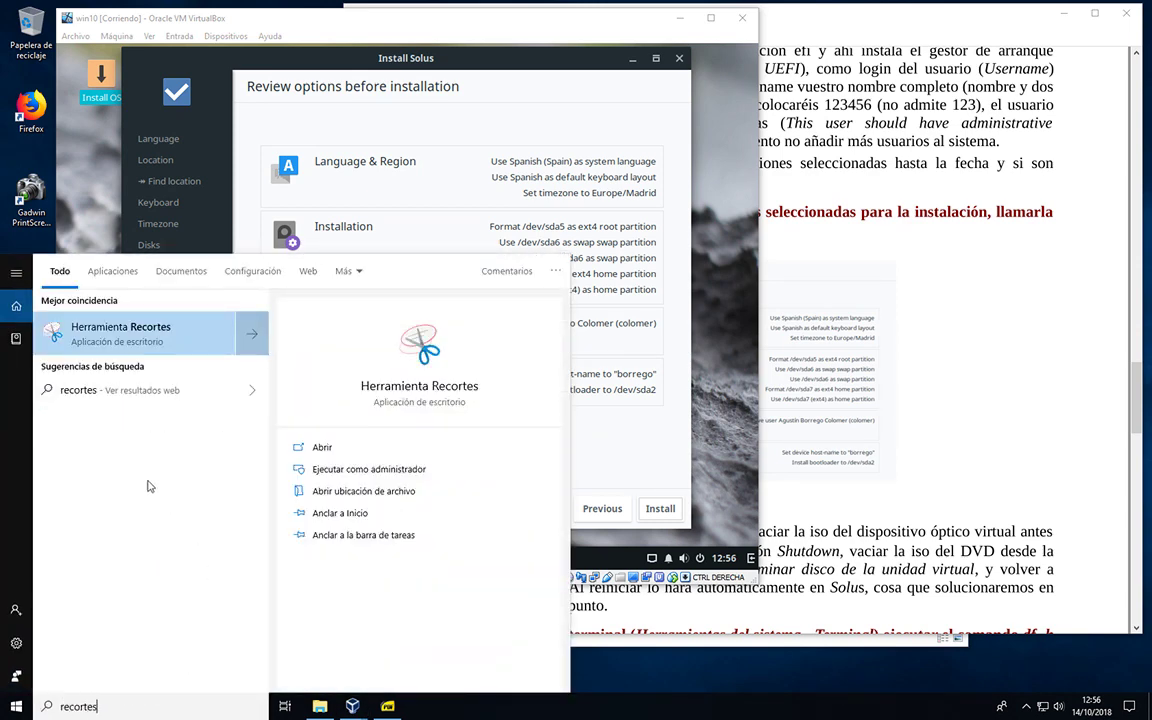
{"action": "left_click", "coordinate": [104, 316]}
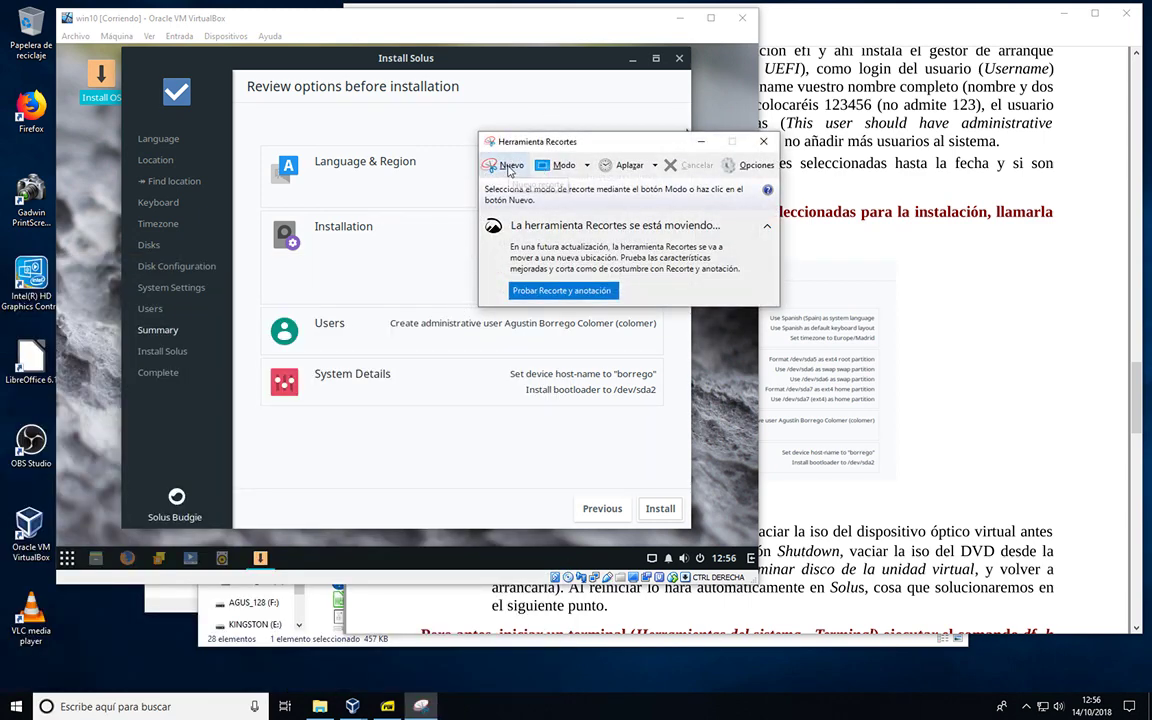
{"action": "left_click", "coordinate": [587, 166]}
{"action": "left_click", "coordinate": [500, 165]}
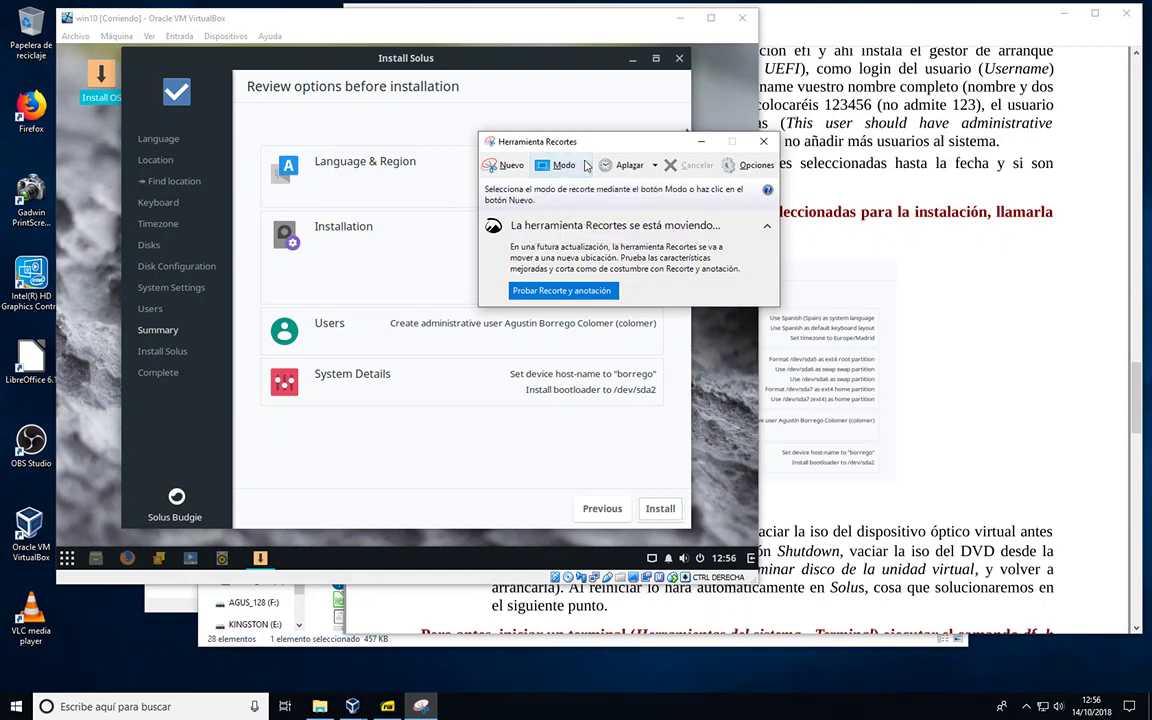
{"action": "left_click", "coordinate": [492, 165]}
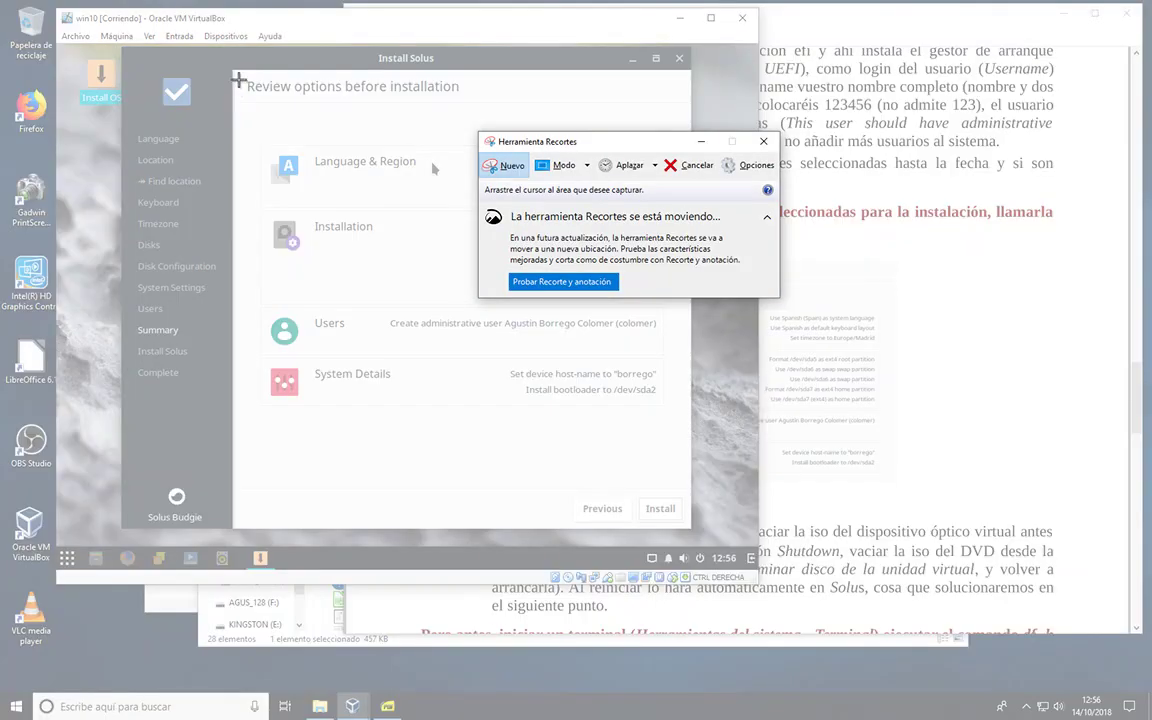
Step: Snip the 'Review options before installation' window, then open the screen recorder's tray menu
{"action": "left_click_drag", "start_coordinate": [230, 70], "coordinate": [690, 527]}
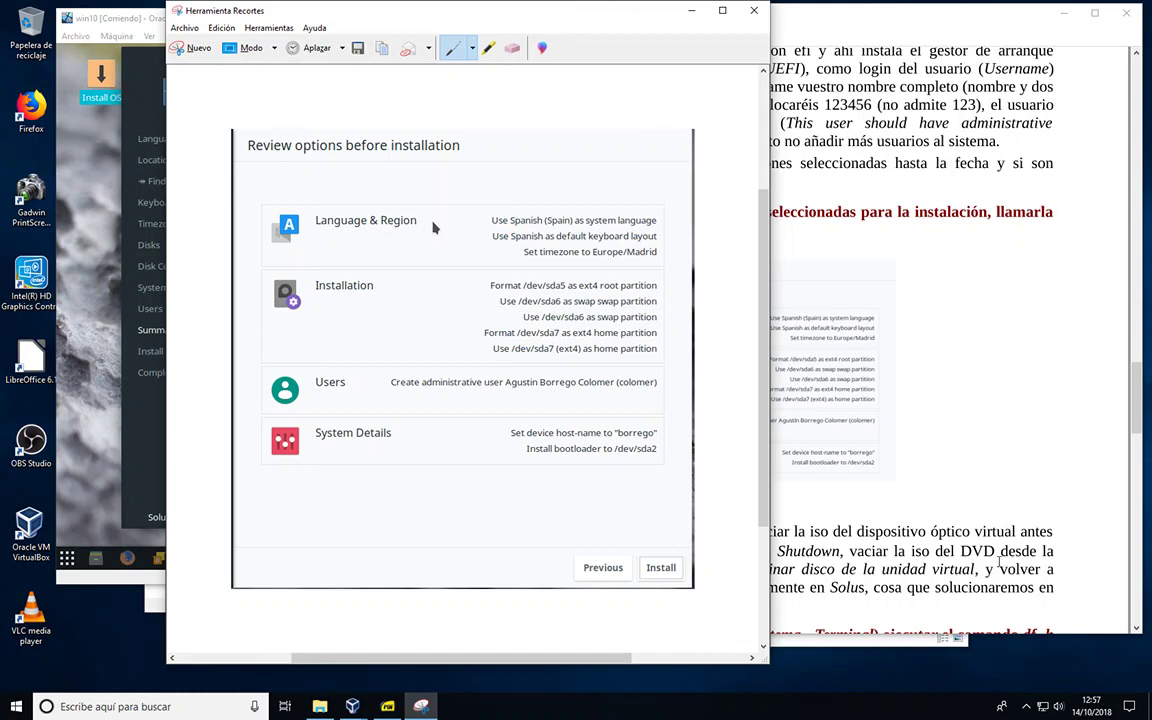
{"action": "left_click", "coordinate": [1027, 708]}
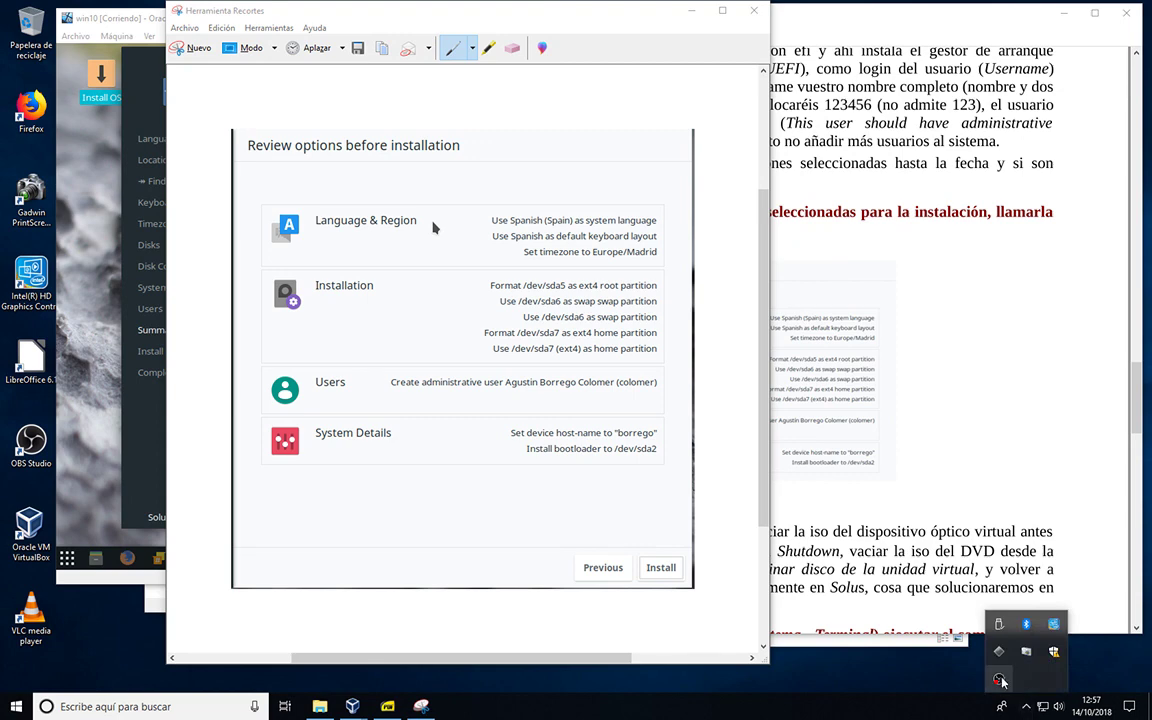
{"action": "right_click", "coordinate": [999, 679]}
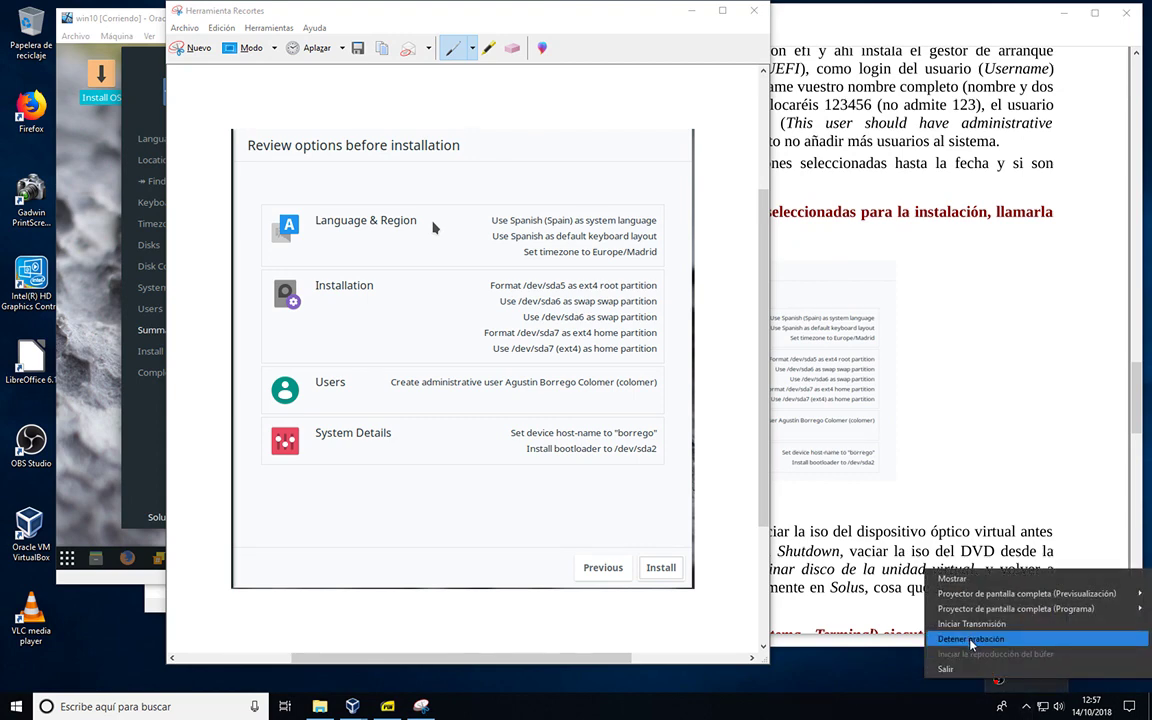